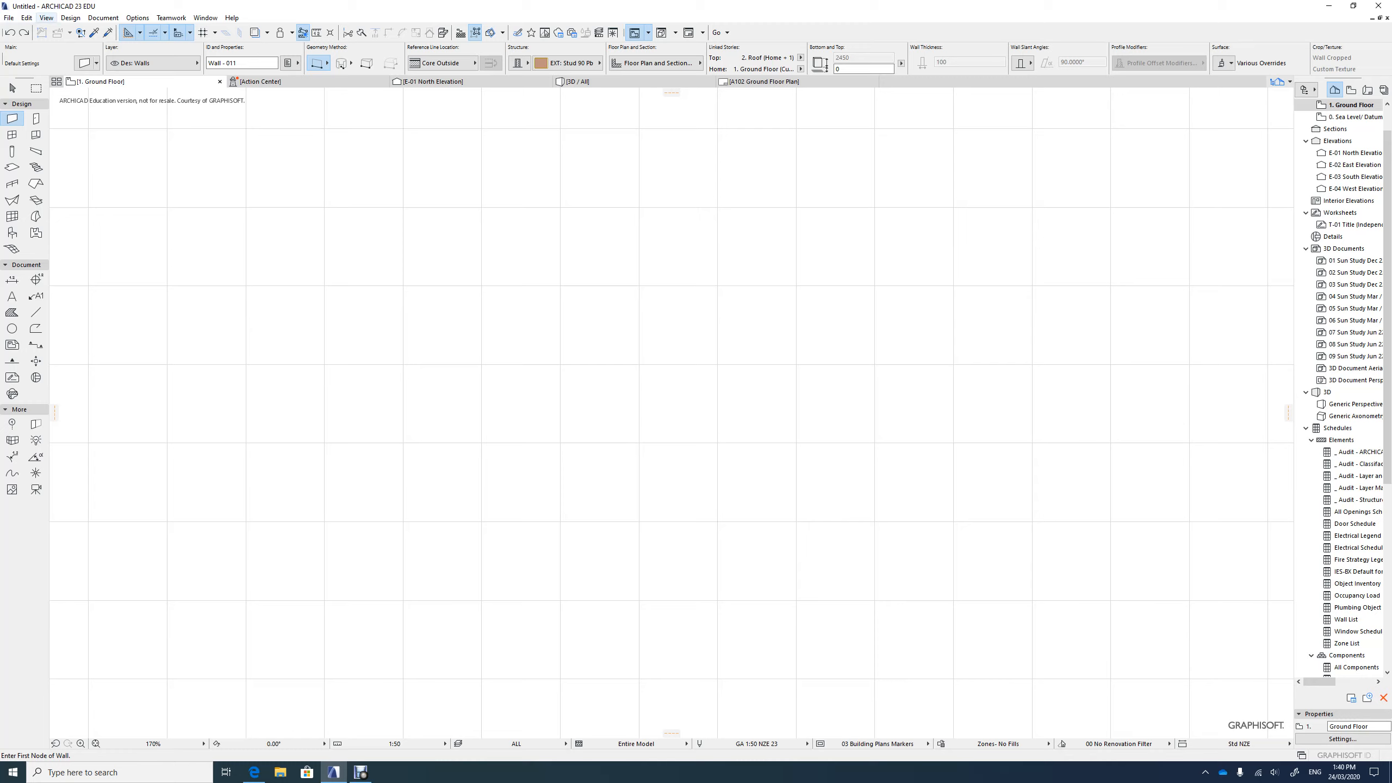
# Review the construction grid, snap grid and grid line settings in Grids & Background
pyautogui.click(46, 17)
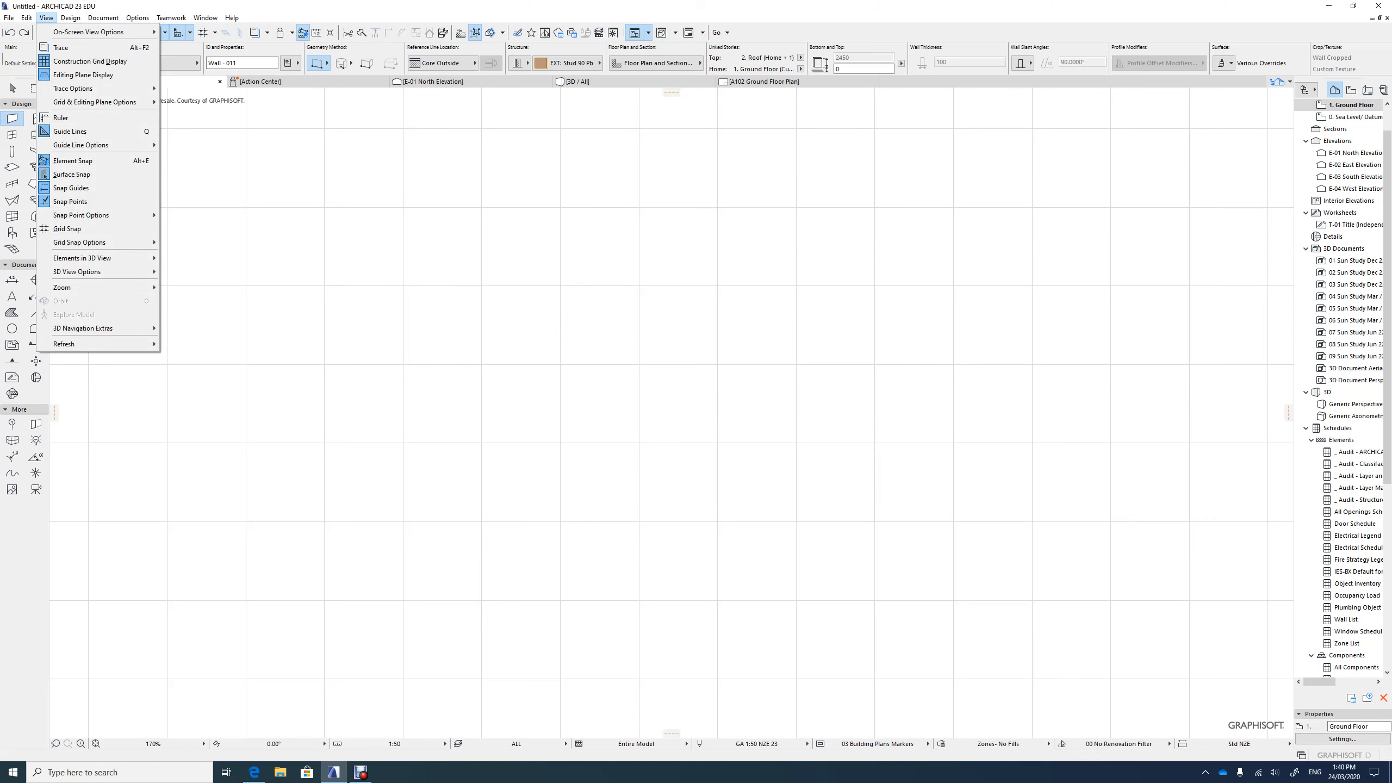
pyautogui.moveTo(94, 103)
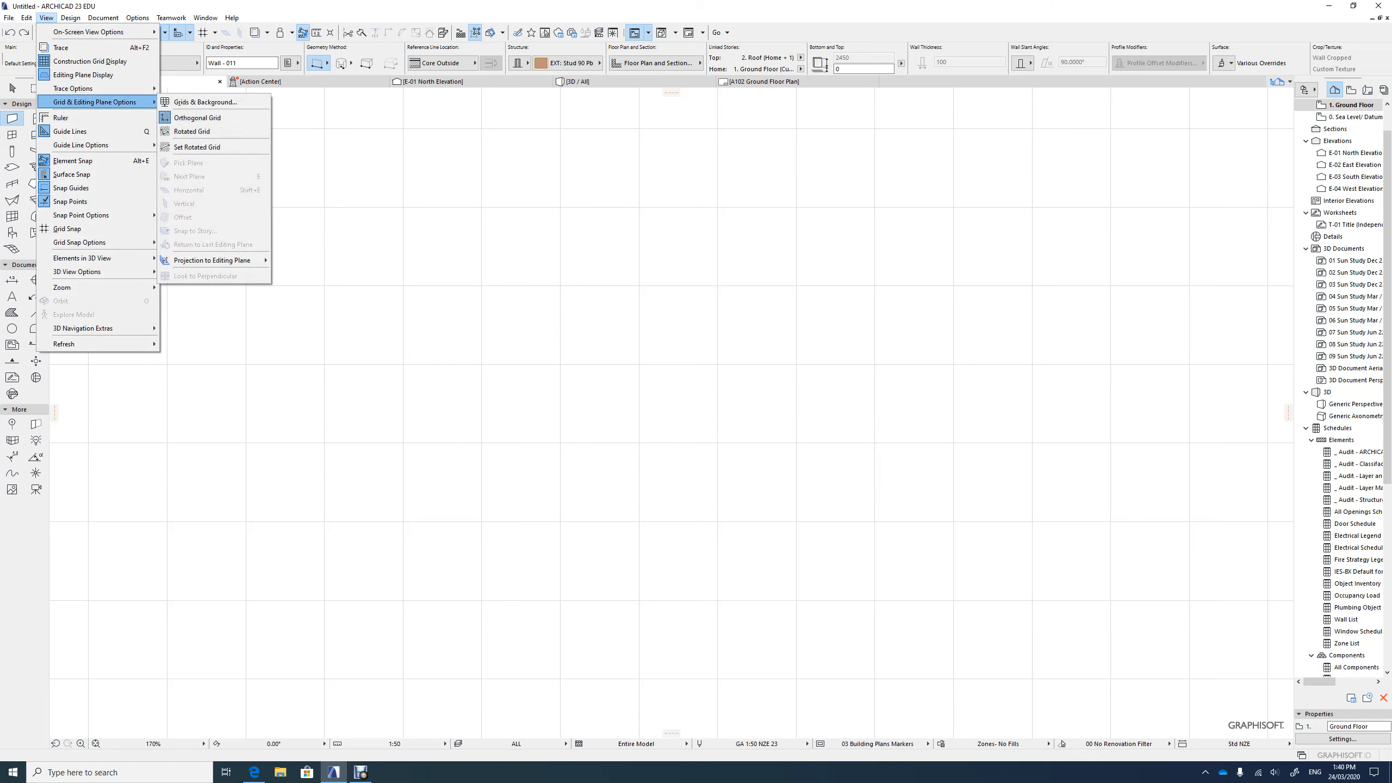
pyautogui.click(205, 102)
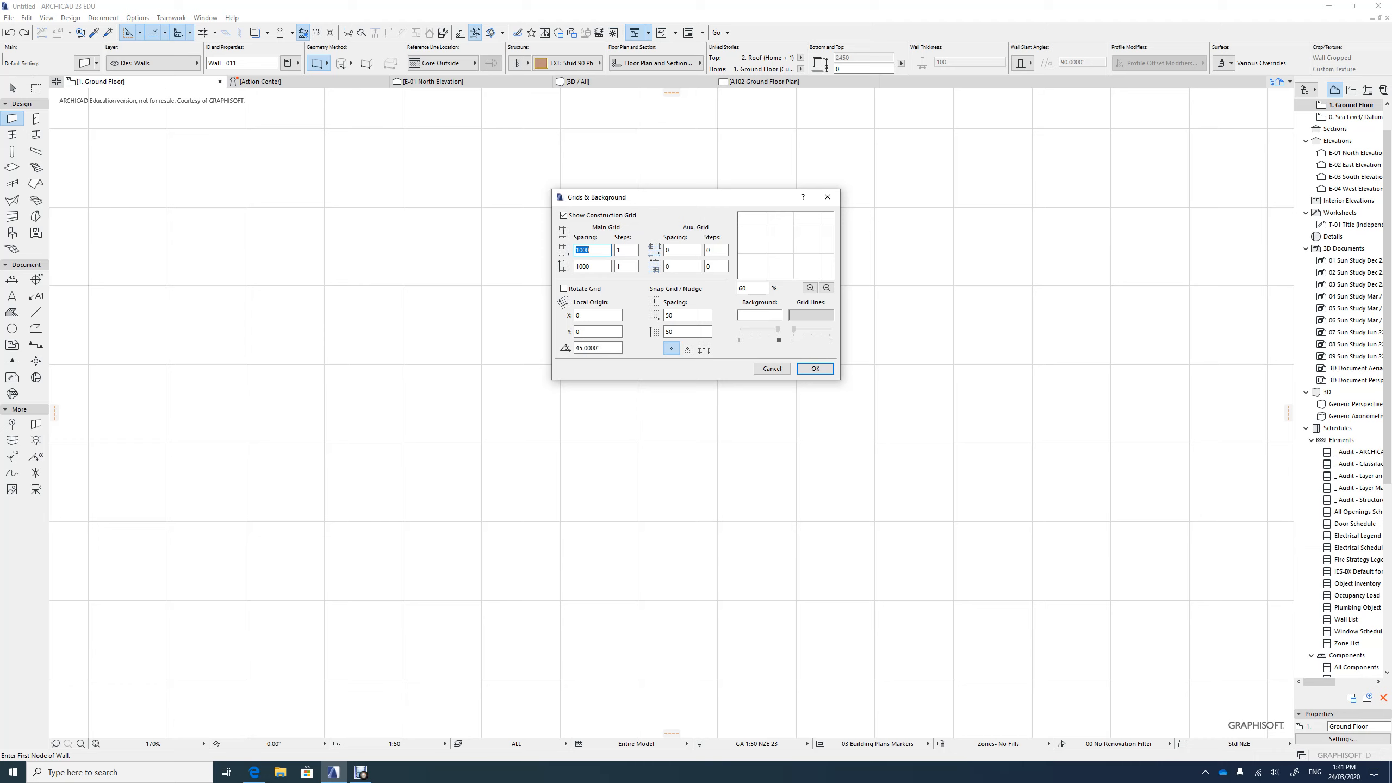
pyautogui.click(815, 369)
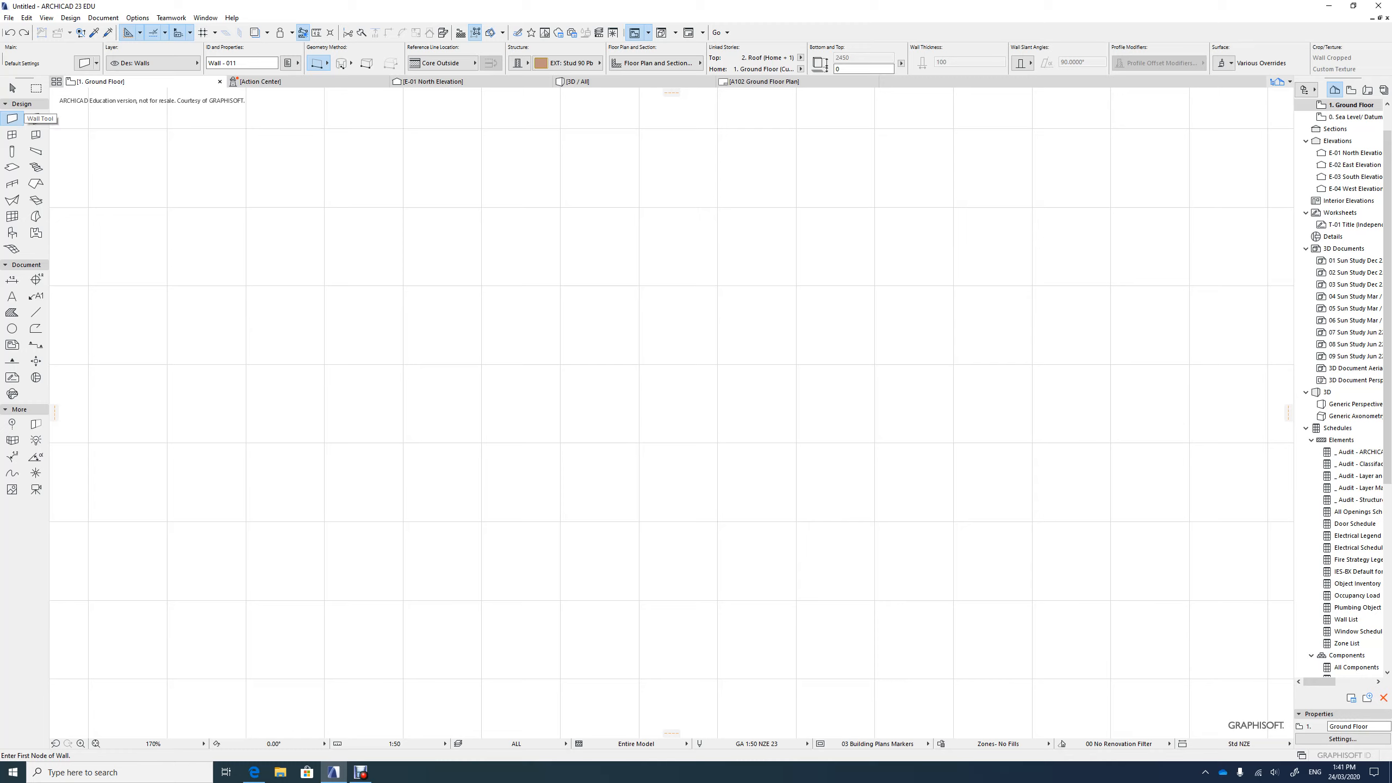
# In the wall default settings, set the top link to Not Linked and the wall height to 4200 mm
pyautogui.doubleClick(12, 118)
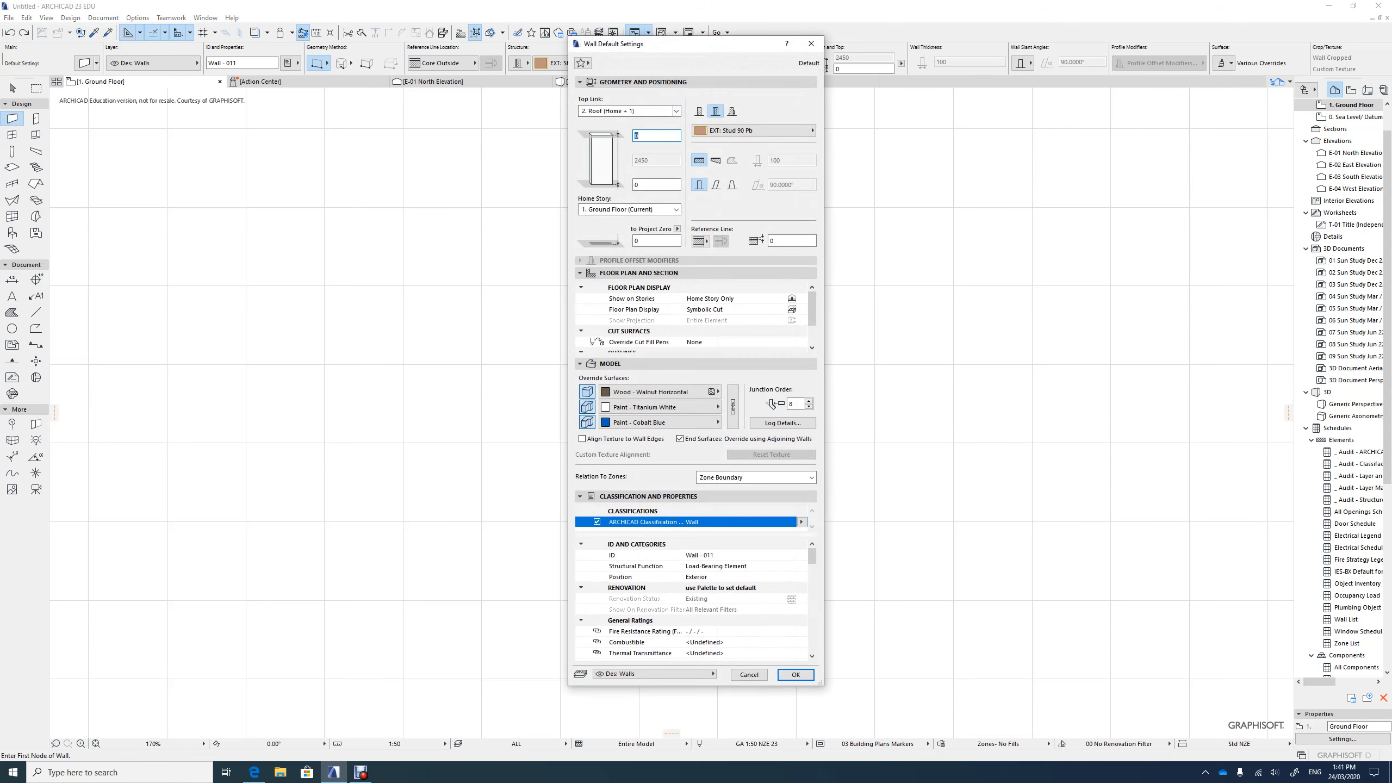
pyautogui.click(630, 110)
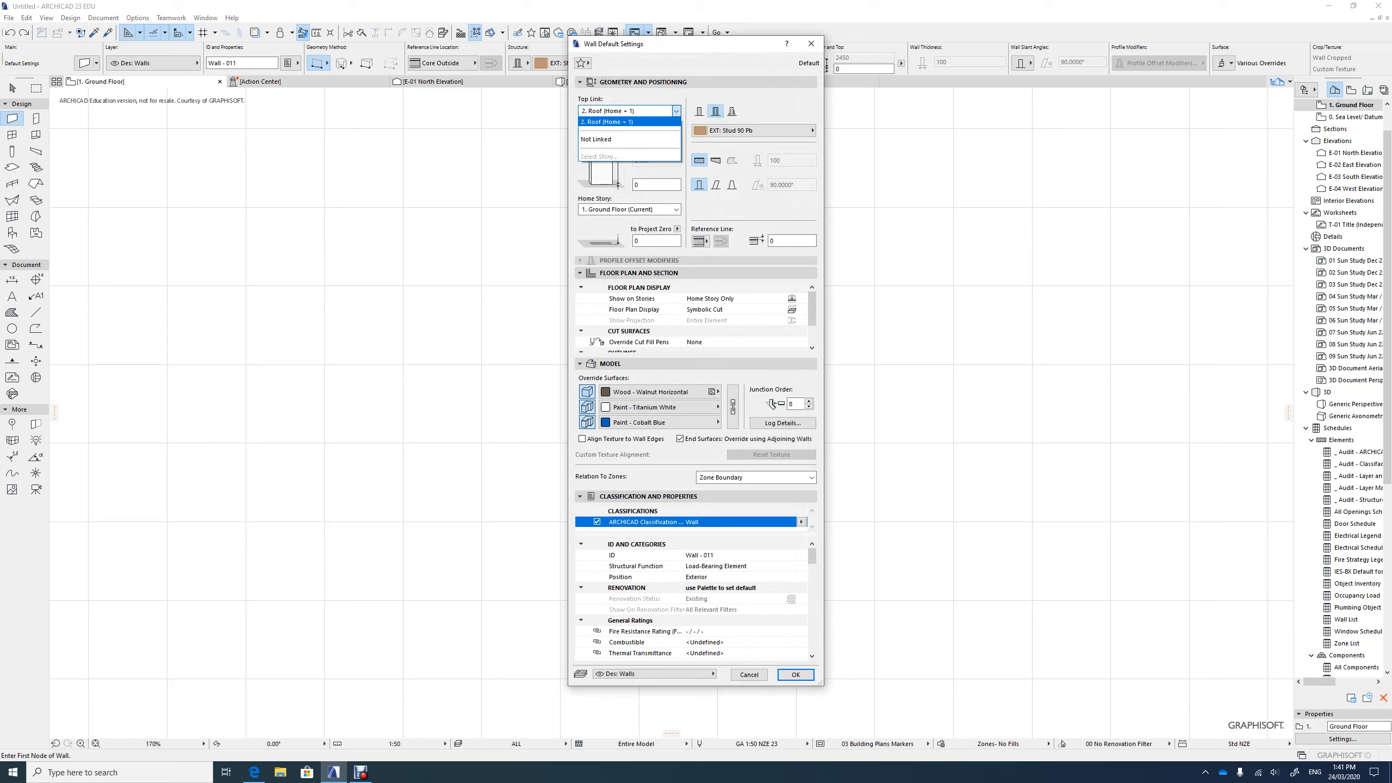
pyautogui.click(603, 139)
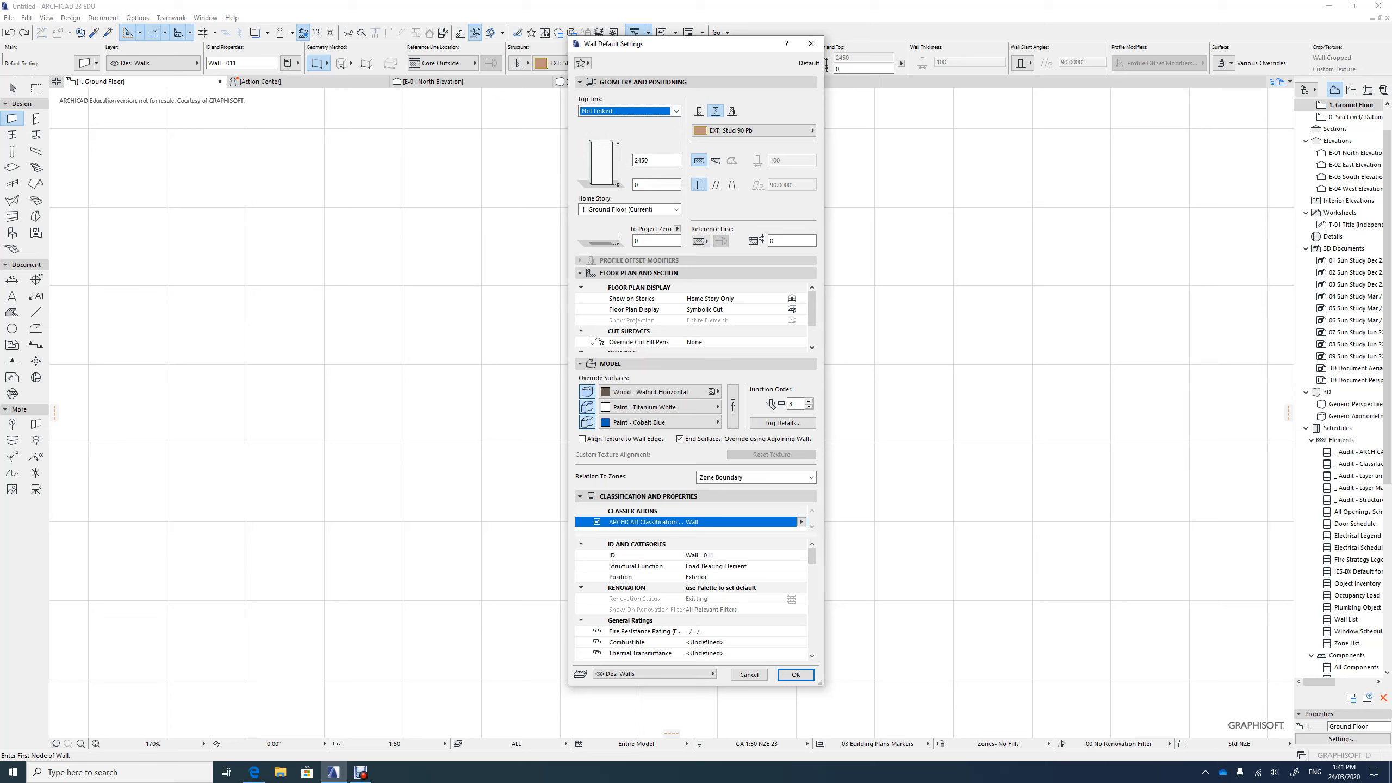
pyautogui.rightClick(656, 162)
pyautogui.click(656, 160)
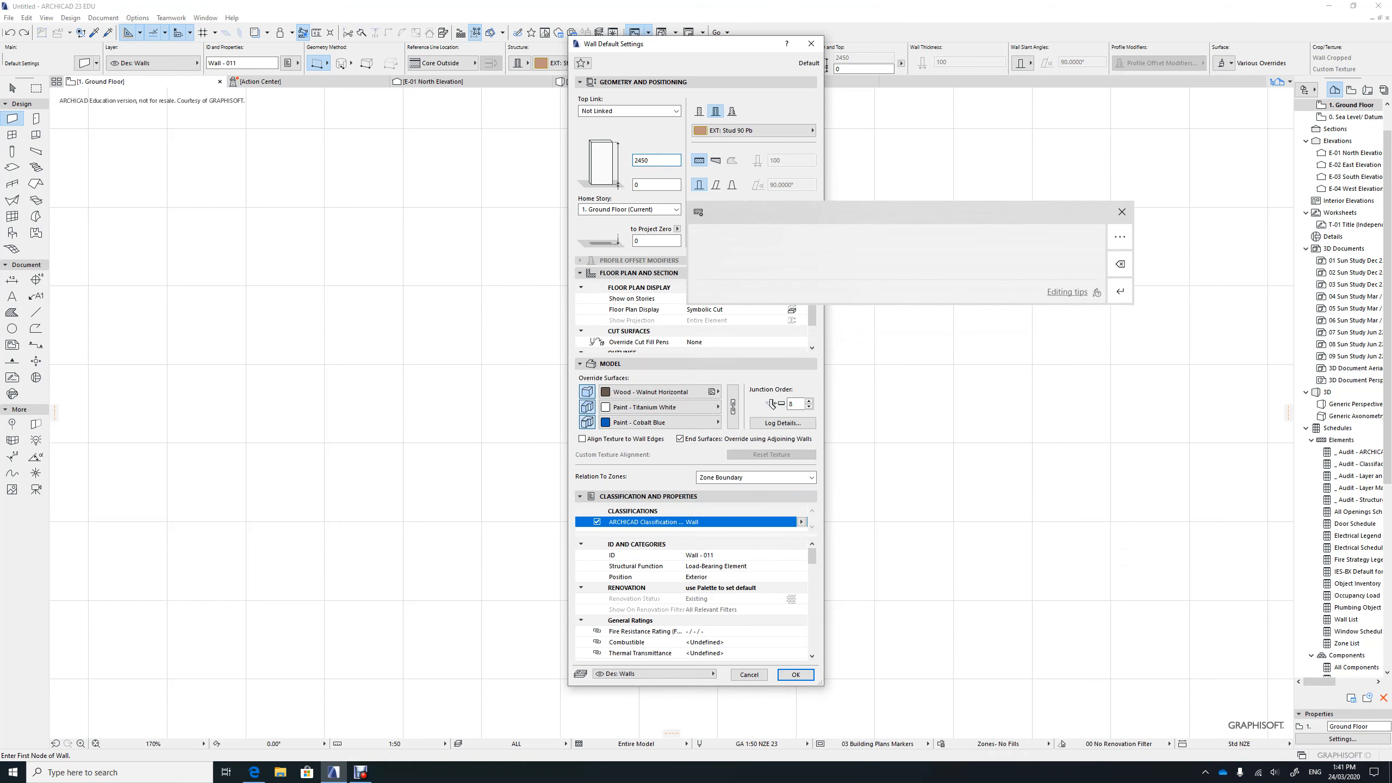
pyautogui.click(1122, 212)
pyautogui.press('BackSpace')
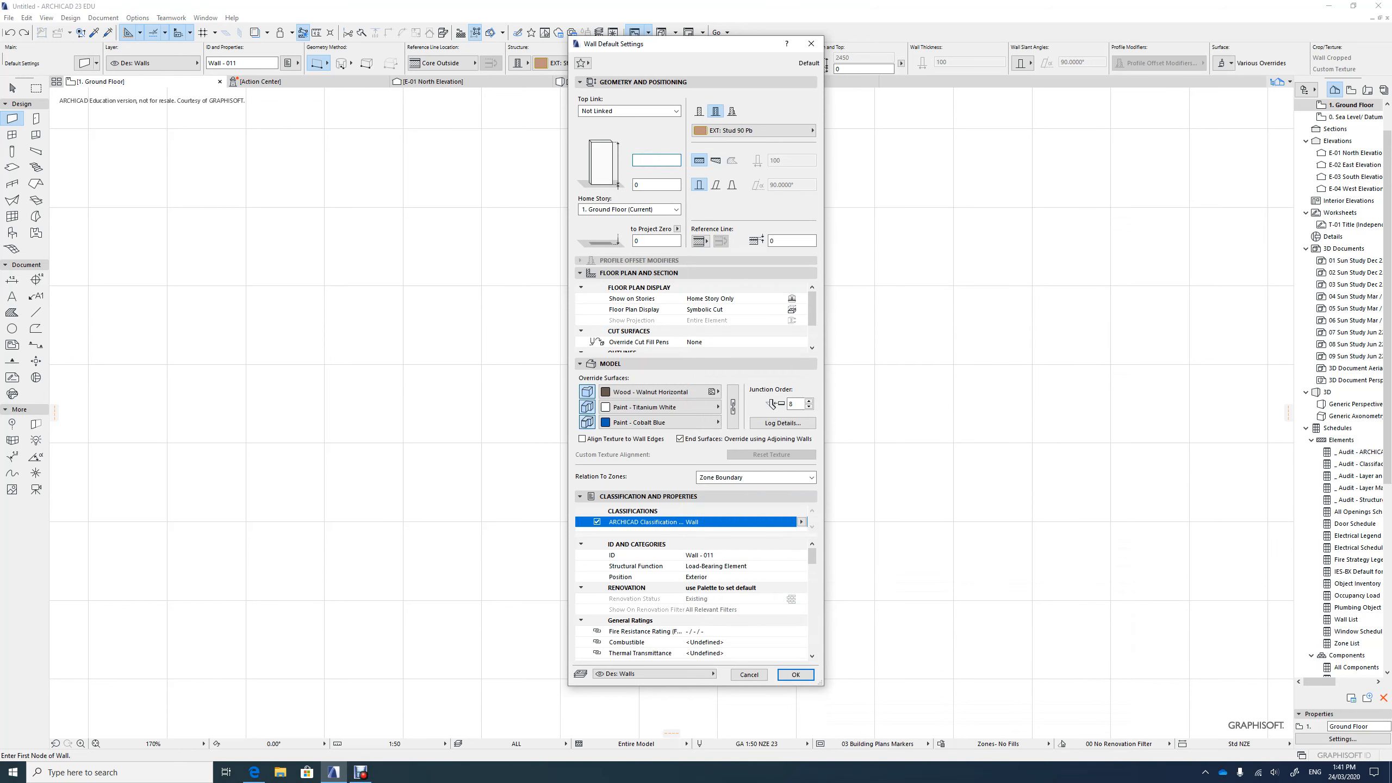
pyautogui.write('4200')
# Switch the wall's three surface overrides off and back on
pyautogui.click(586, 391)
pyautogui.click(587, 406)
pyautogui.click(587, 421)
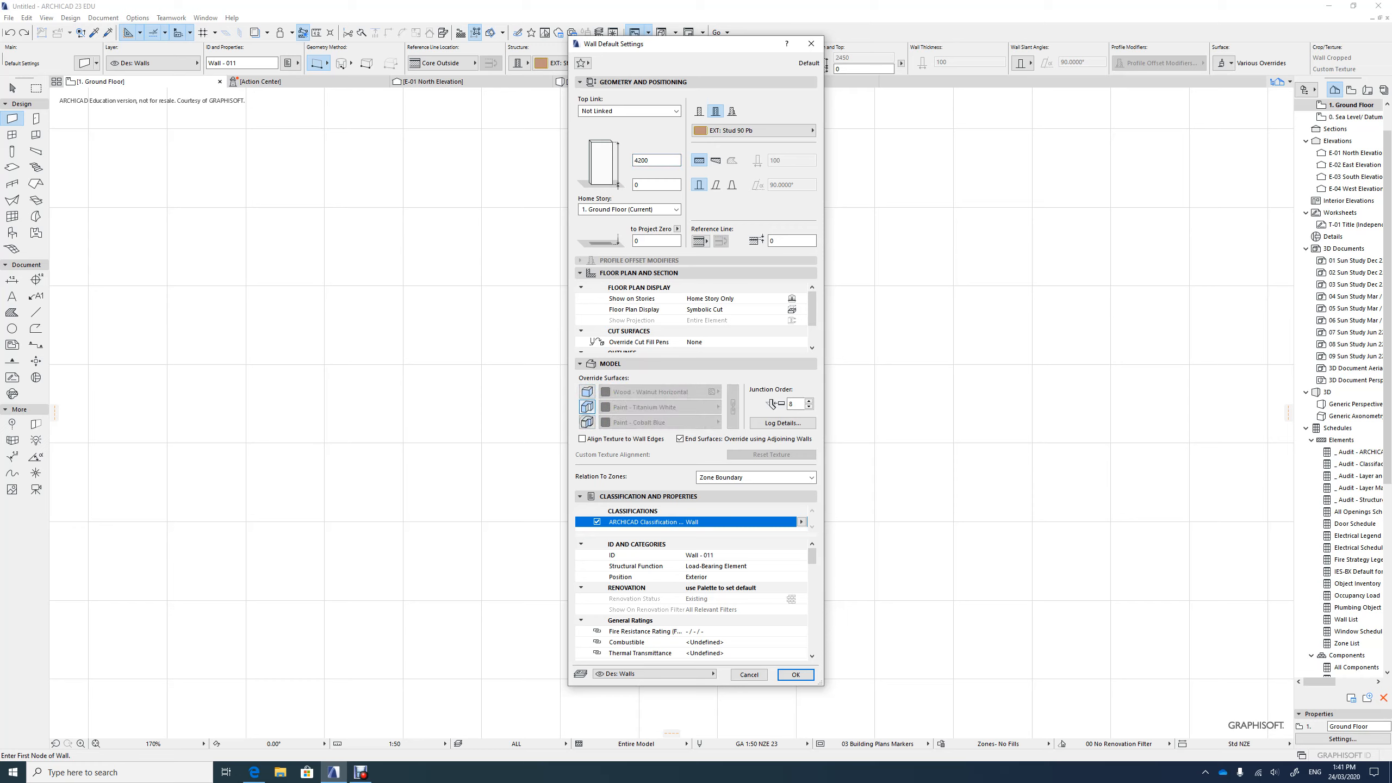
pyautogui.click(587, 391)
pyautogui.click(586, 406)
pyautogui.click(586, 422)
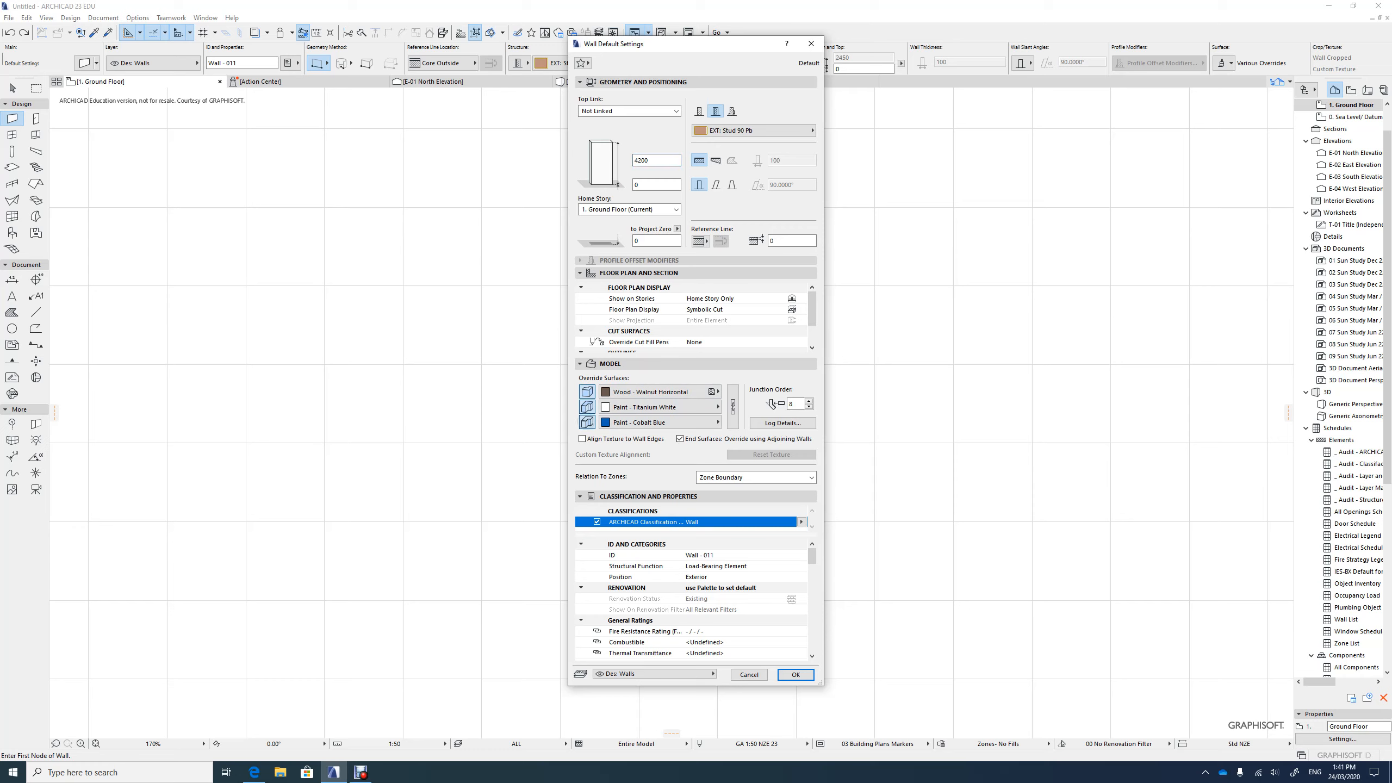
# Set the wall's first surface override to Concrete - 04 and accept the default wall settings
pyautogui.click(658, 391)
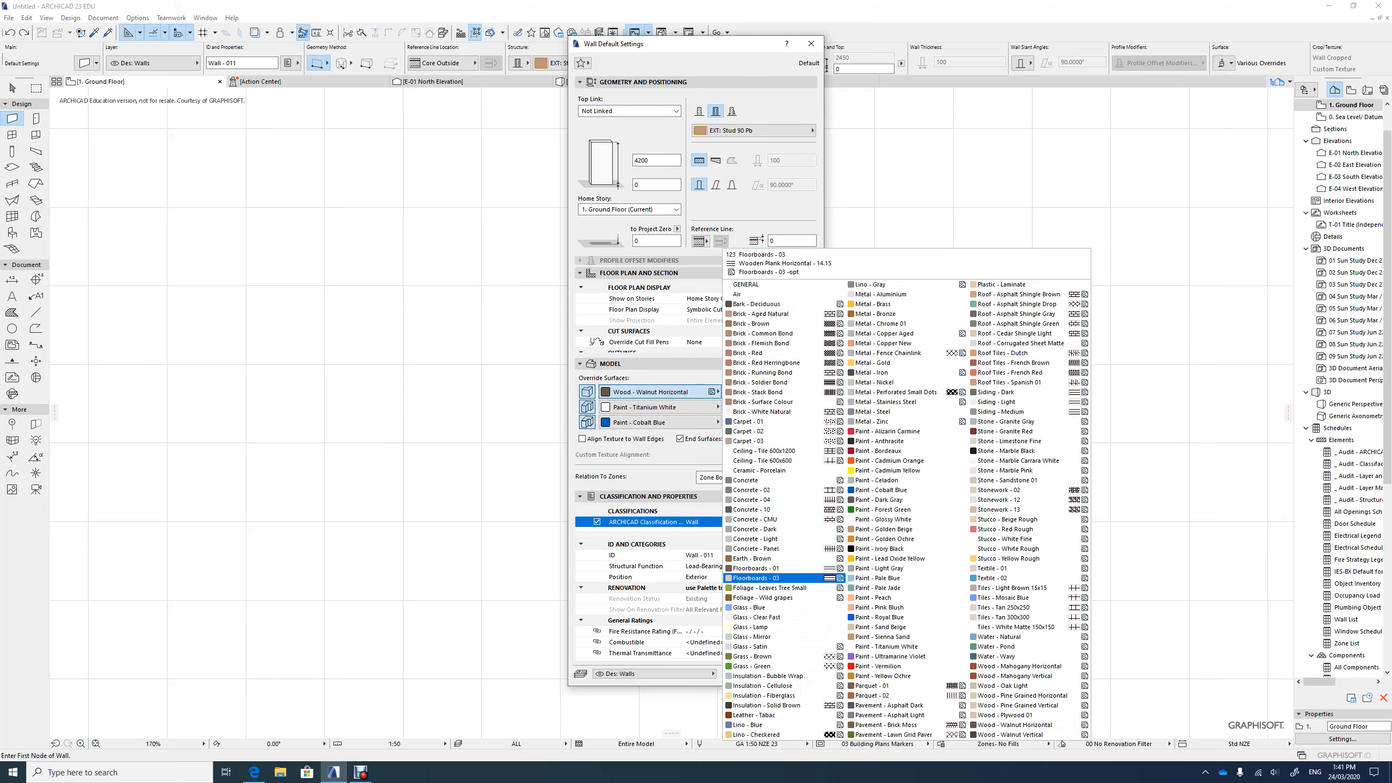
pyautogui.click(754, 499)
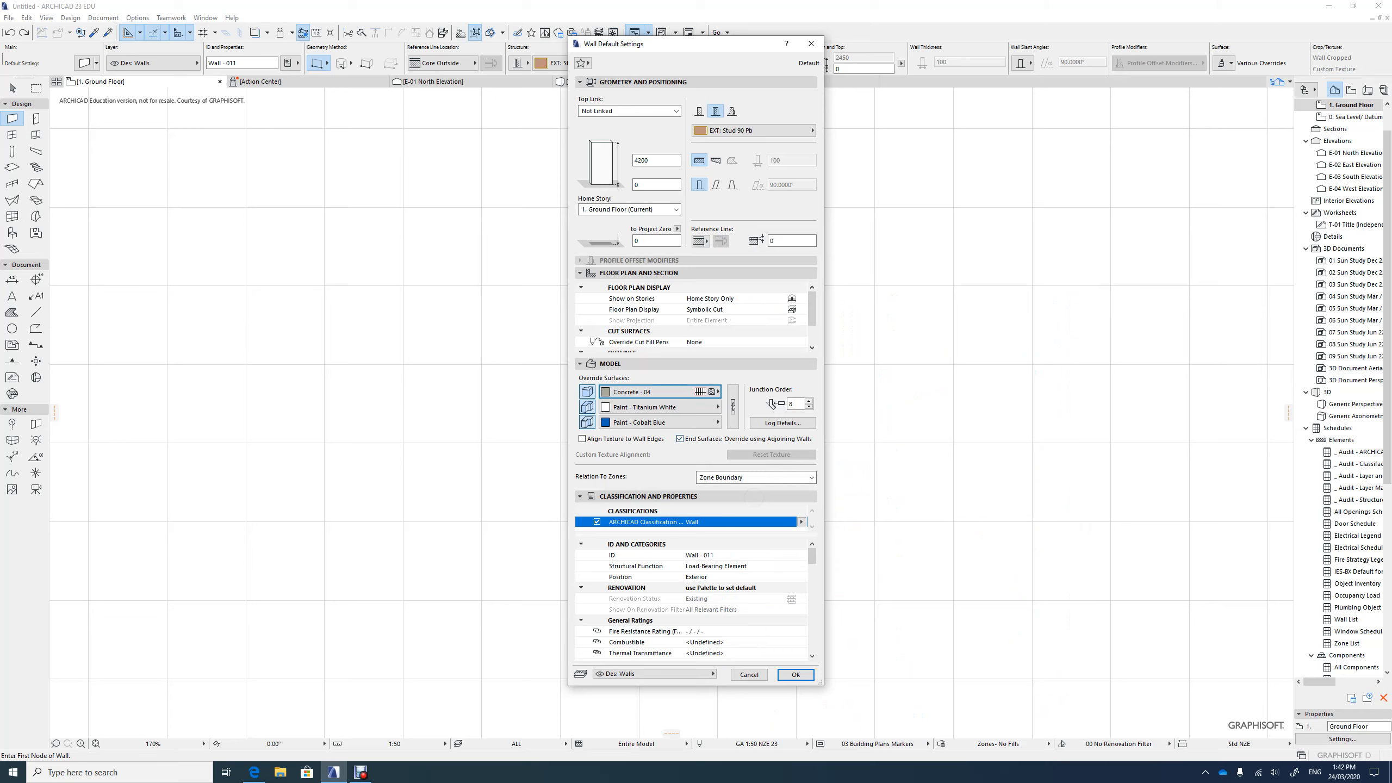
pyautogui.click(795, 674)
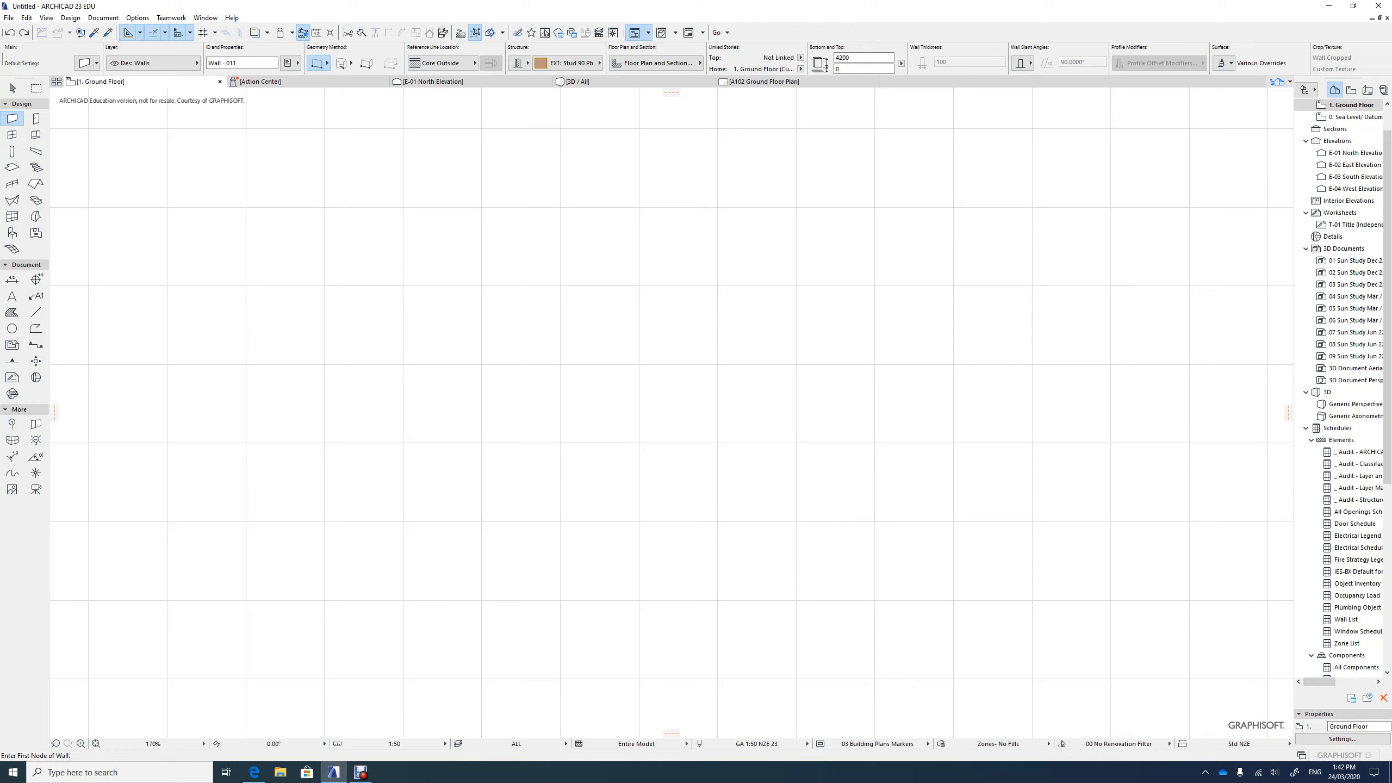
# Draw a nearly horizontal wall about 6118 mm long from a grid intersection in the middle of the floor plan
pyautogui.click(482, 363)
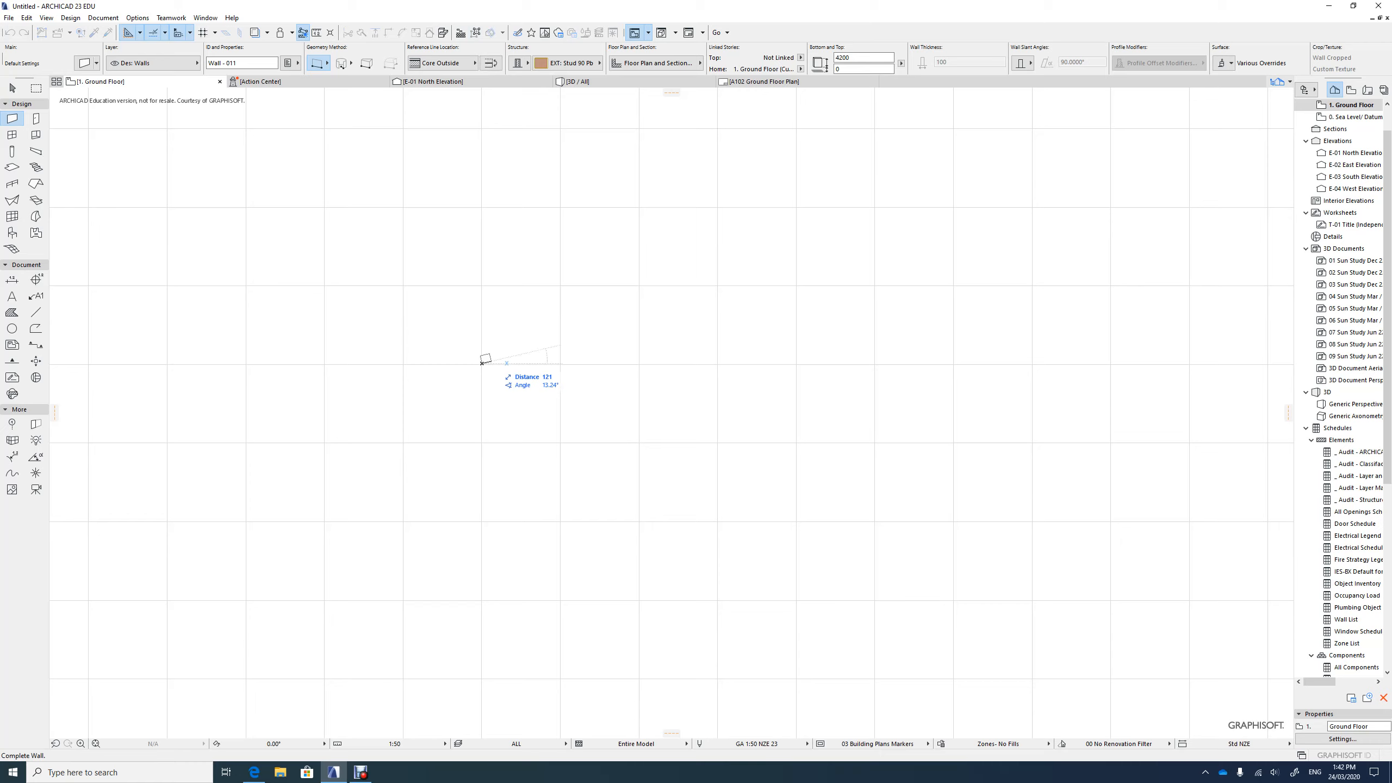
pyautogui.press('x')
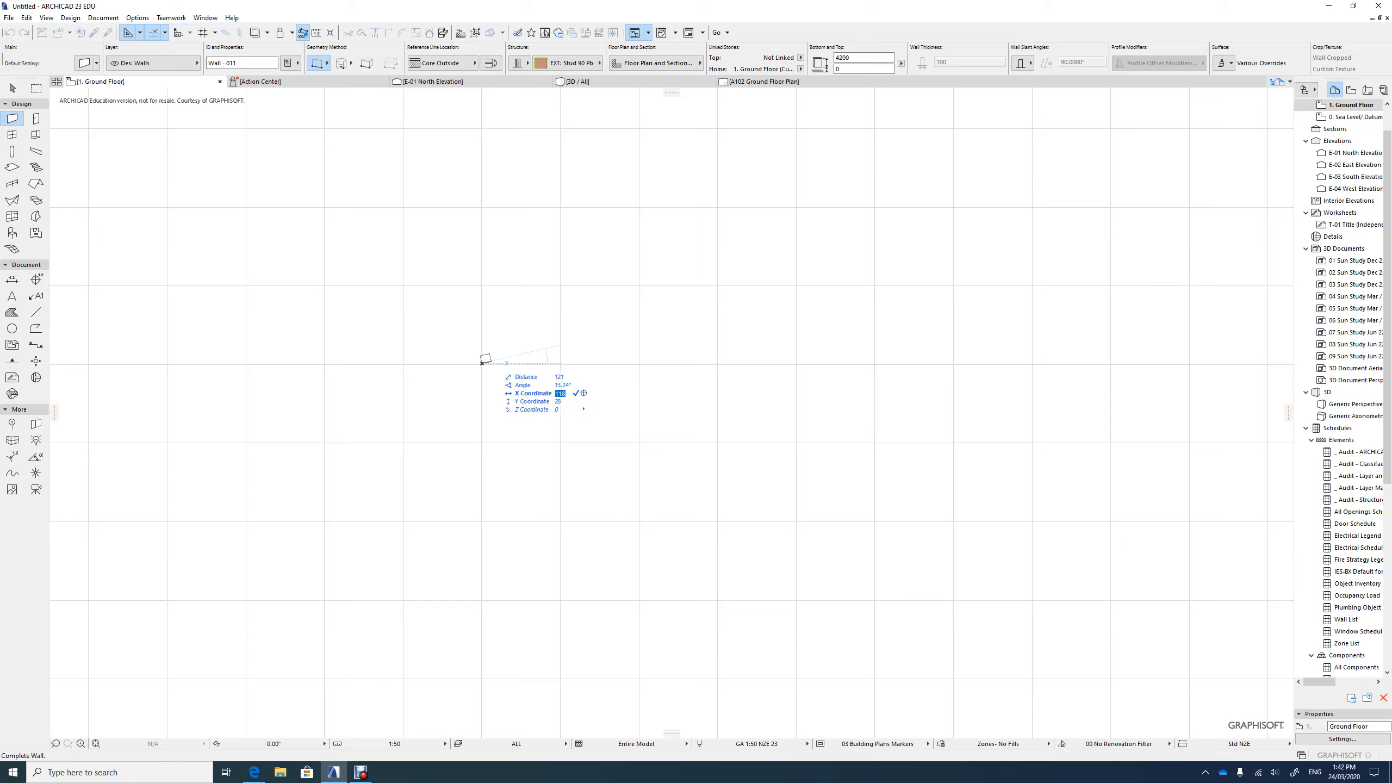
pyautogui.write('6')
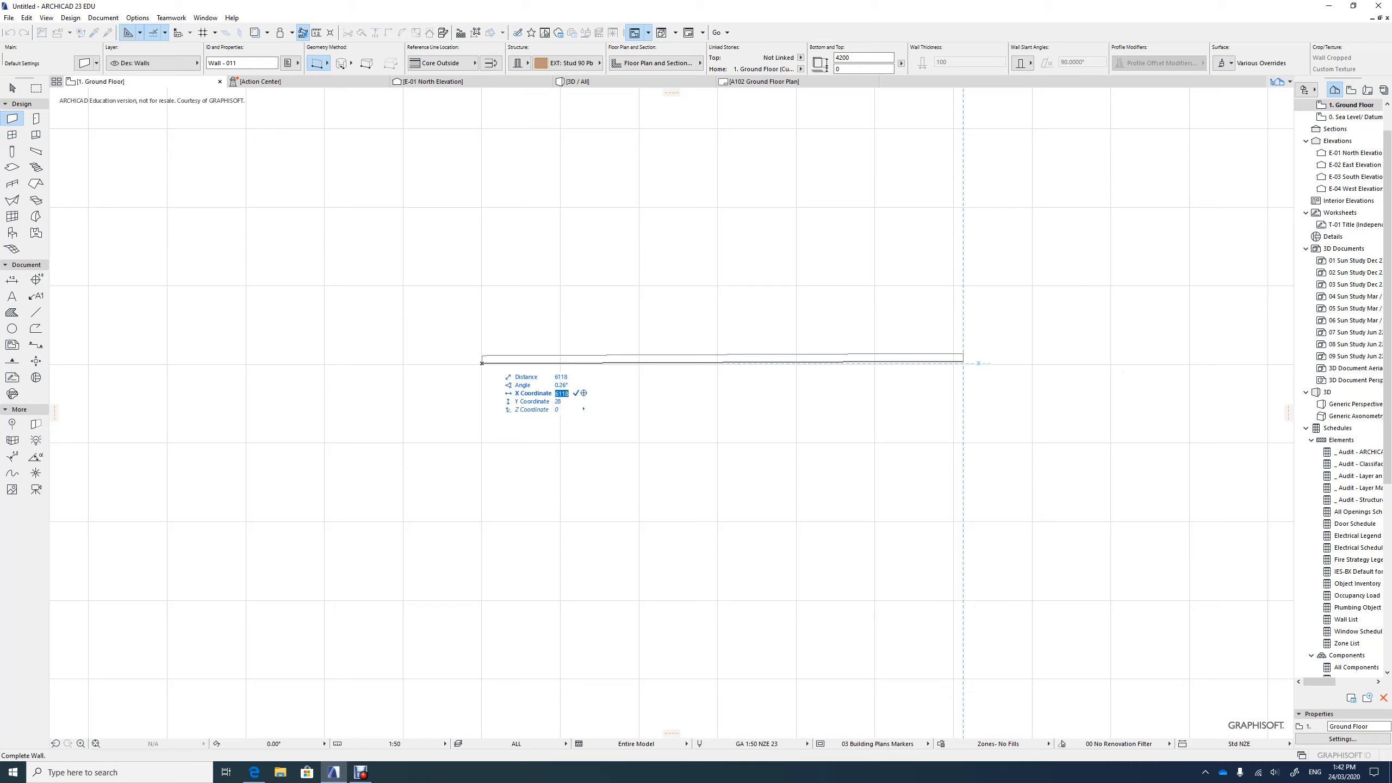
pyautogui.press('Return')
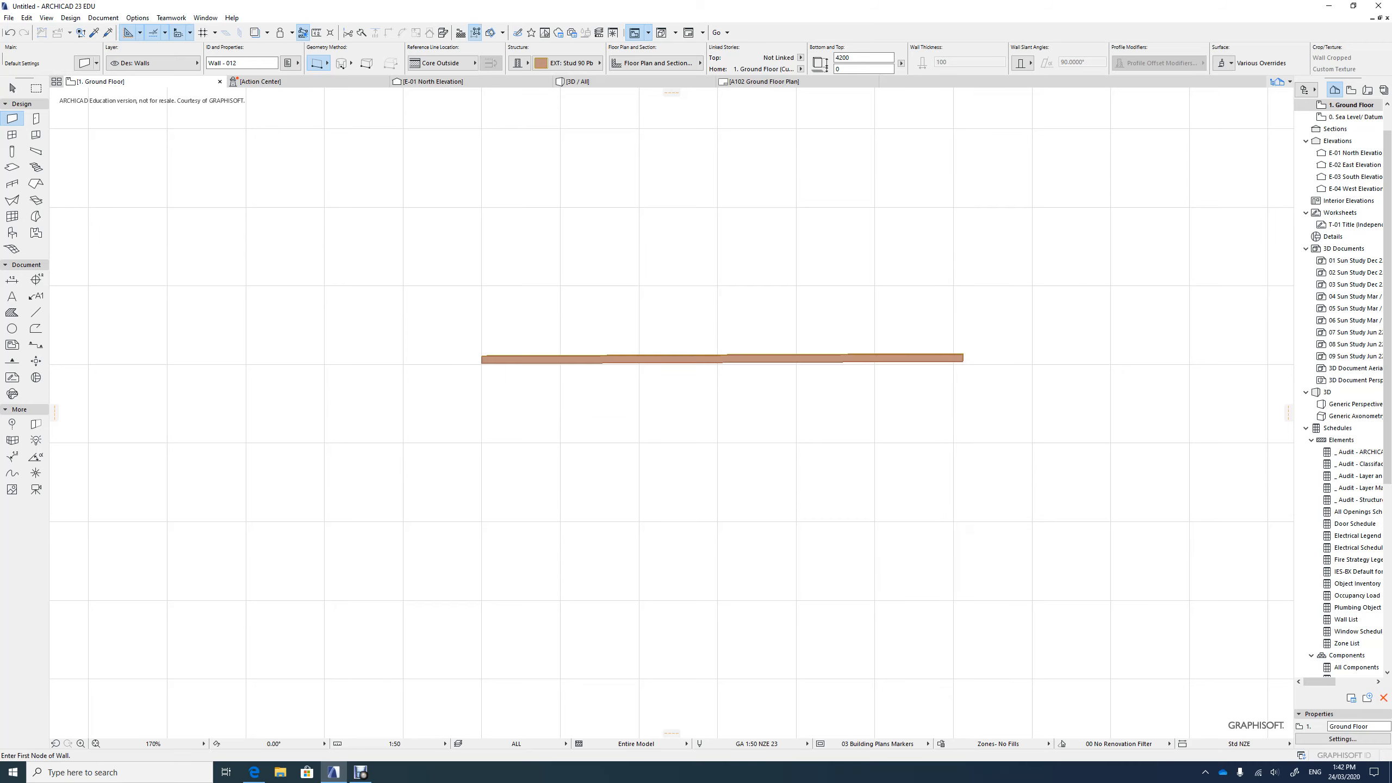
# Draw a 6000 mm wall along X, starting two grid squares below the first wall's start point
pyautogui.click(963, 361)
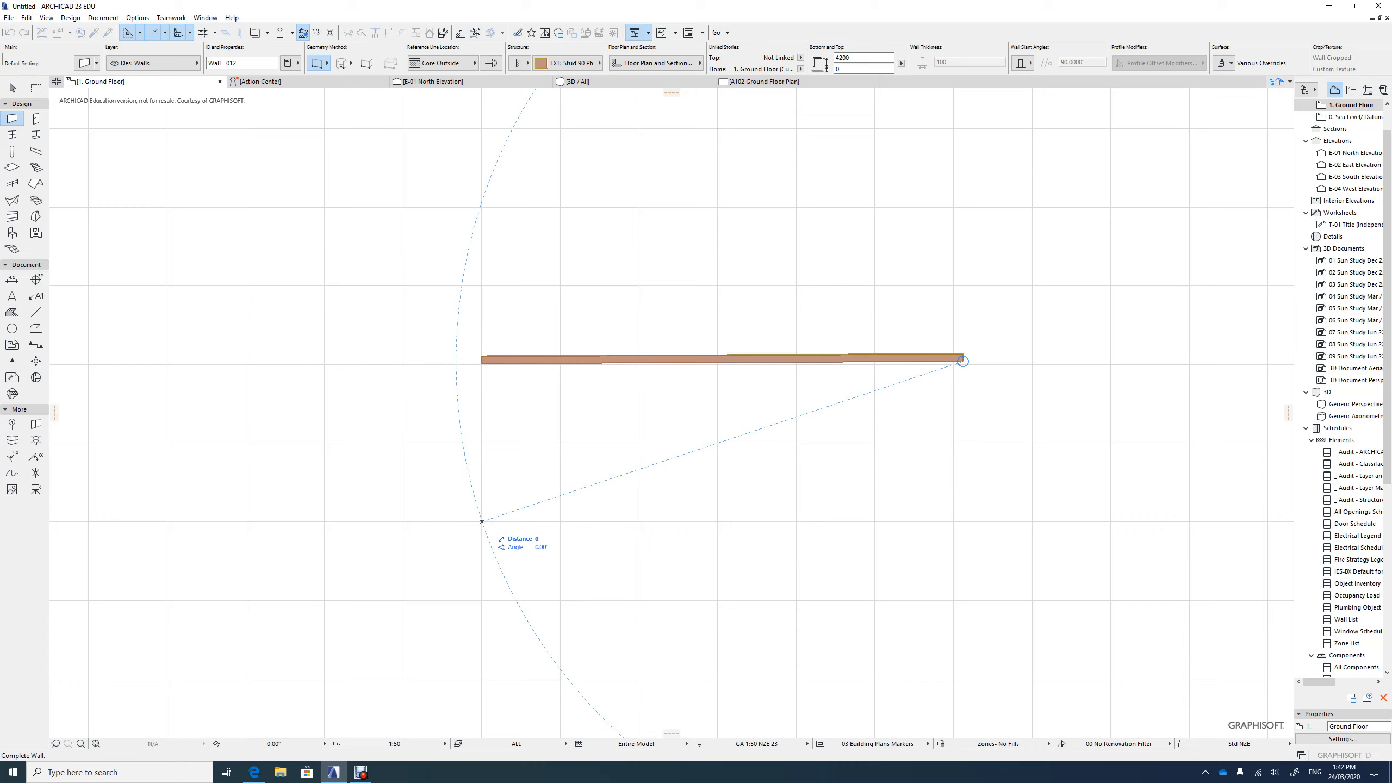
pyautogui.press('x')
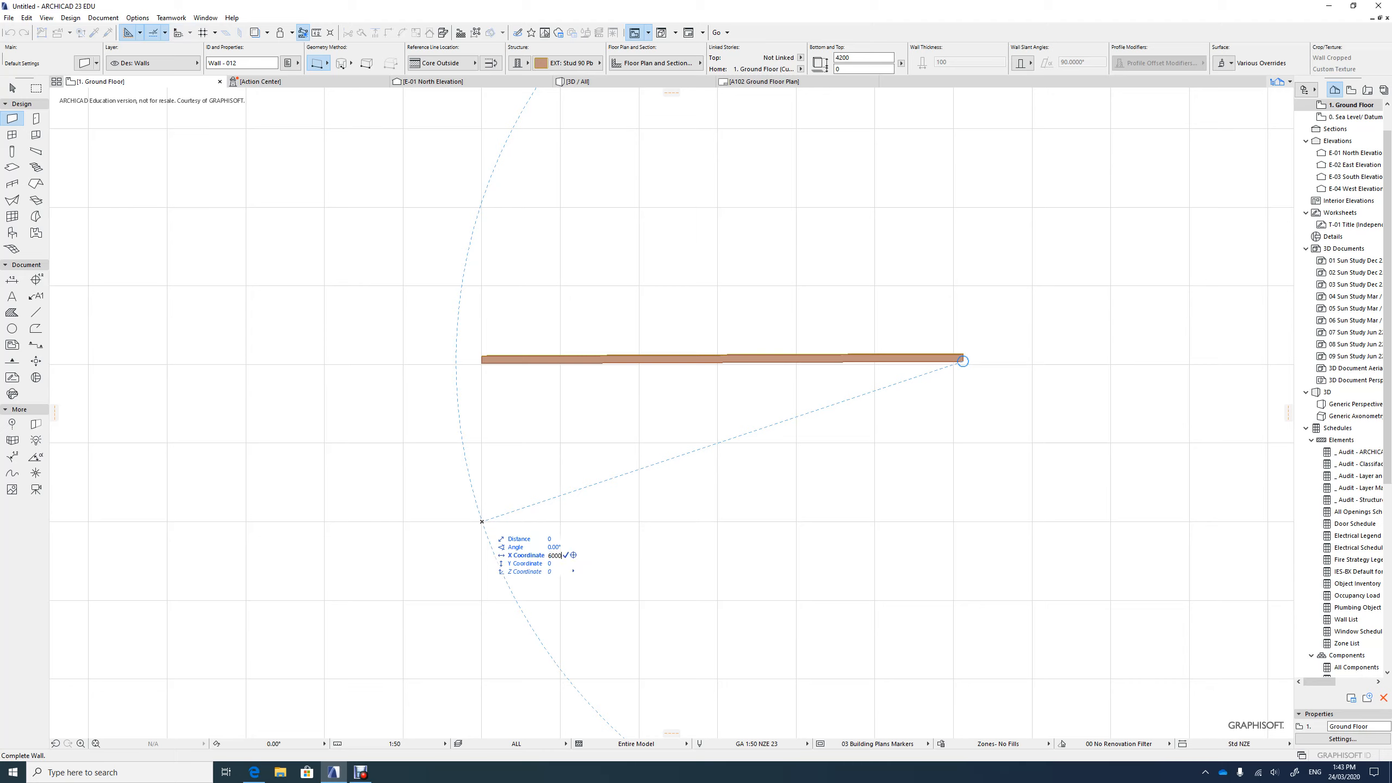
pyautogui.write('6000+')
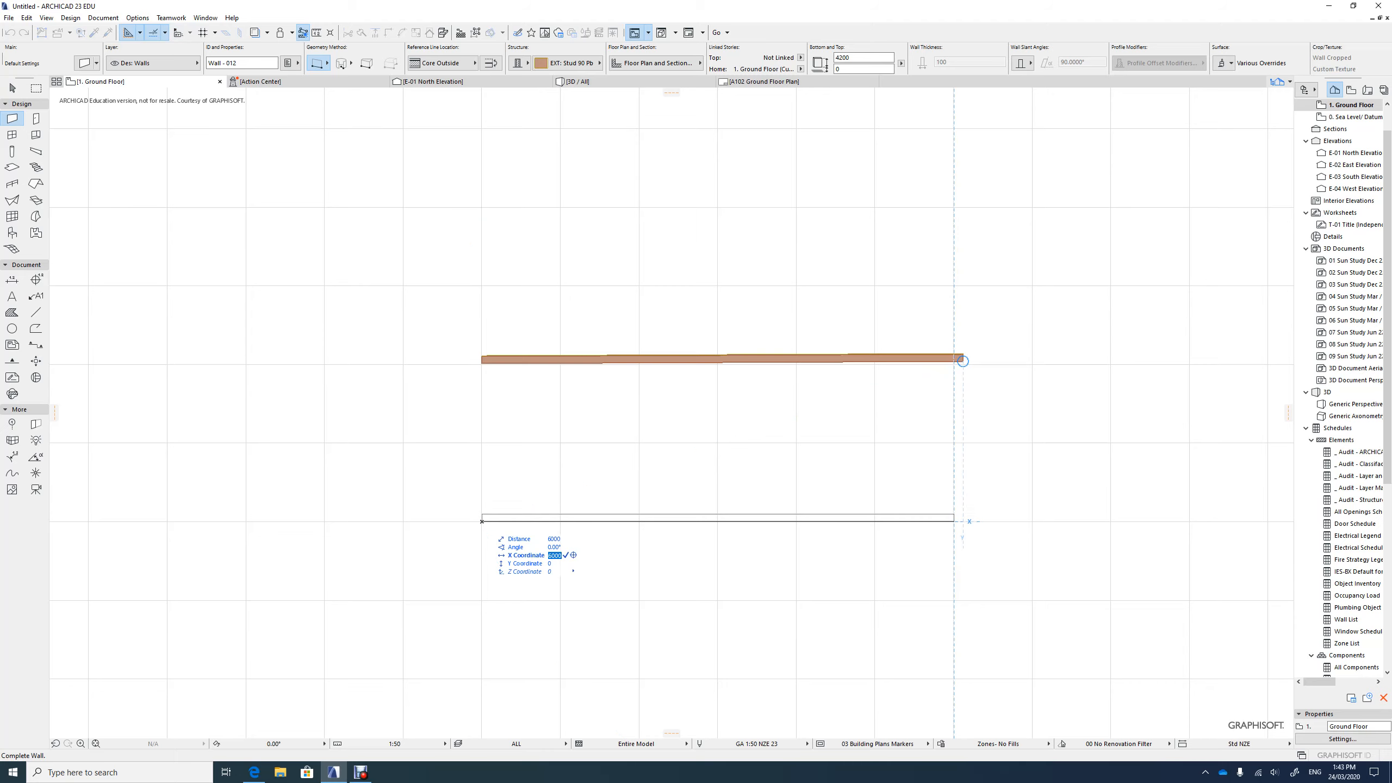
pyautogui.press('Return')
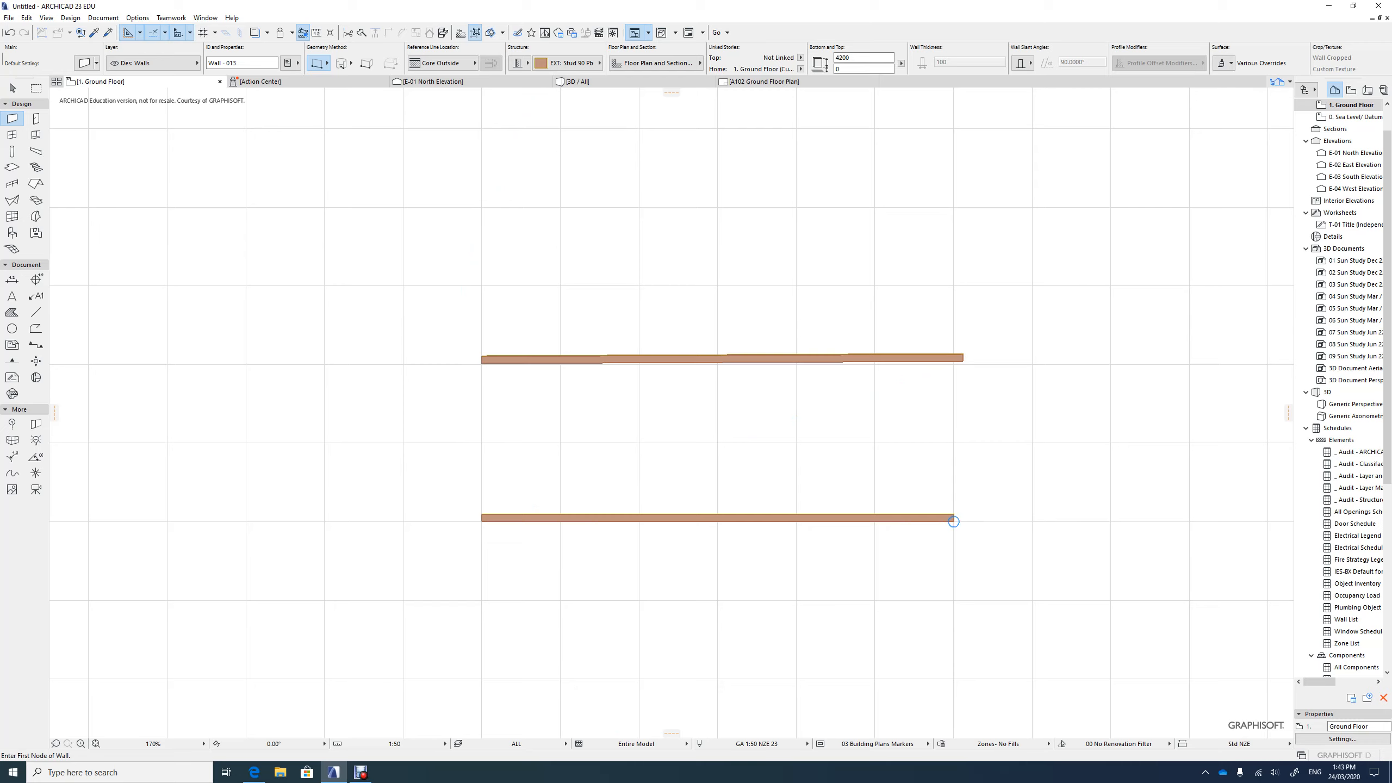
# Delete the slightly slanted upper wall
pyautogui.click(12, 88)
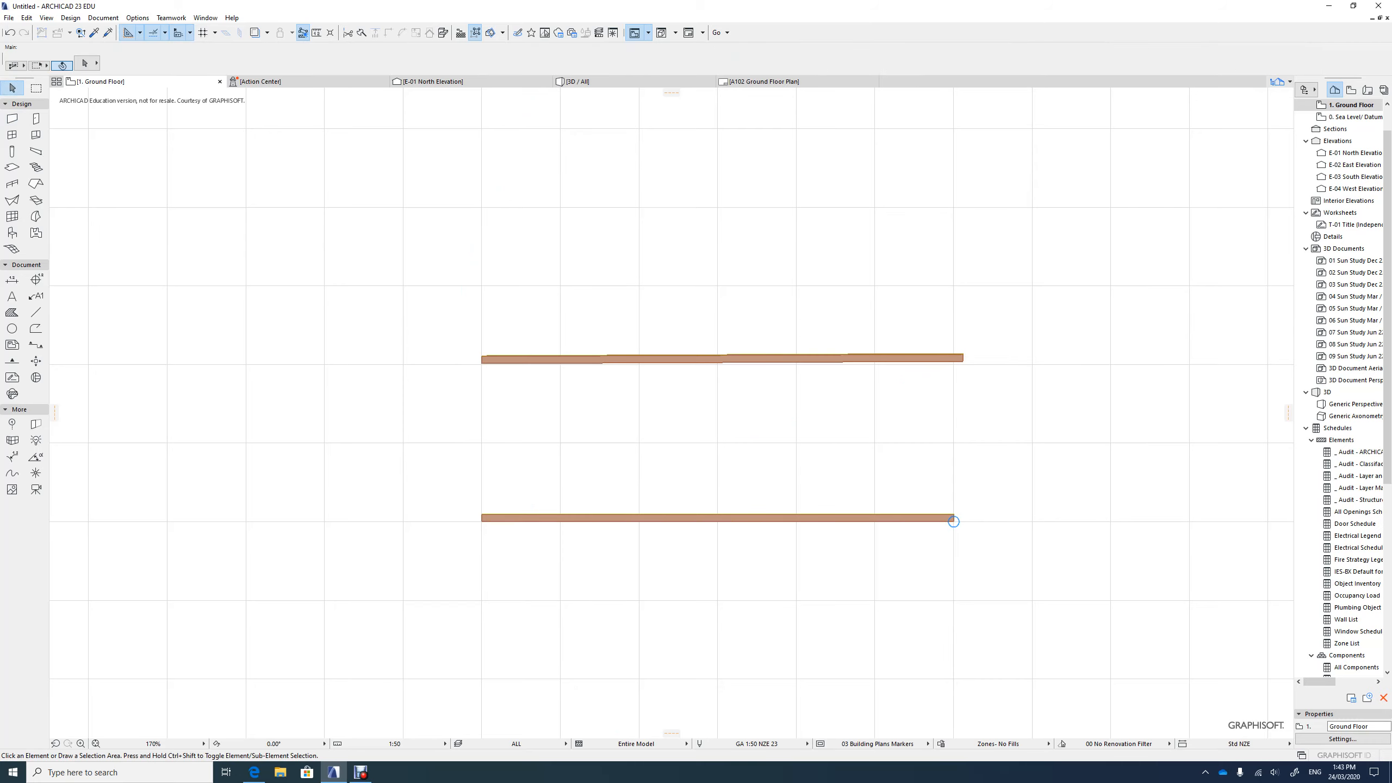
pyautogui.click(526, 359)
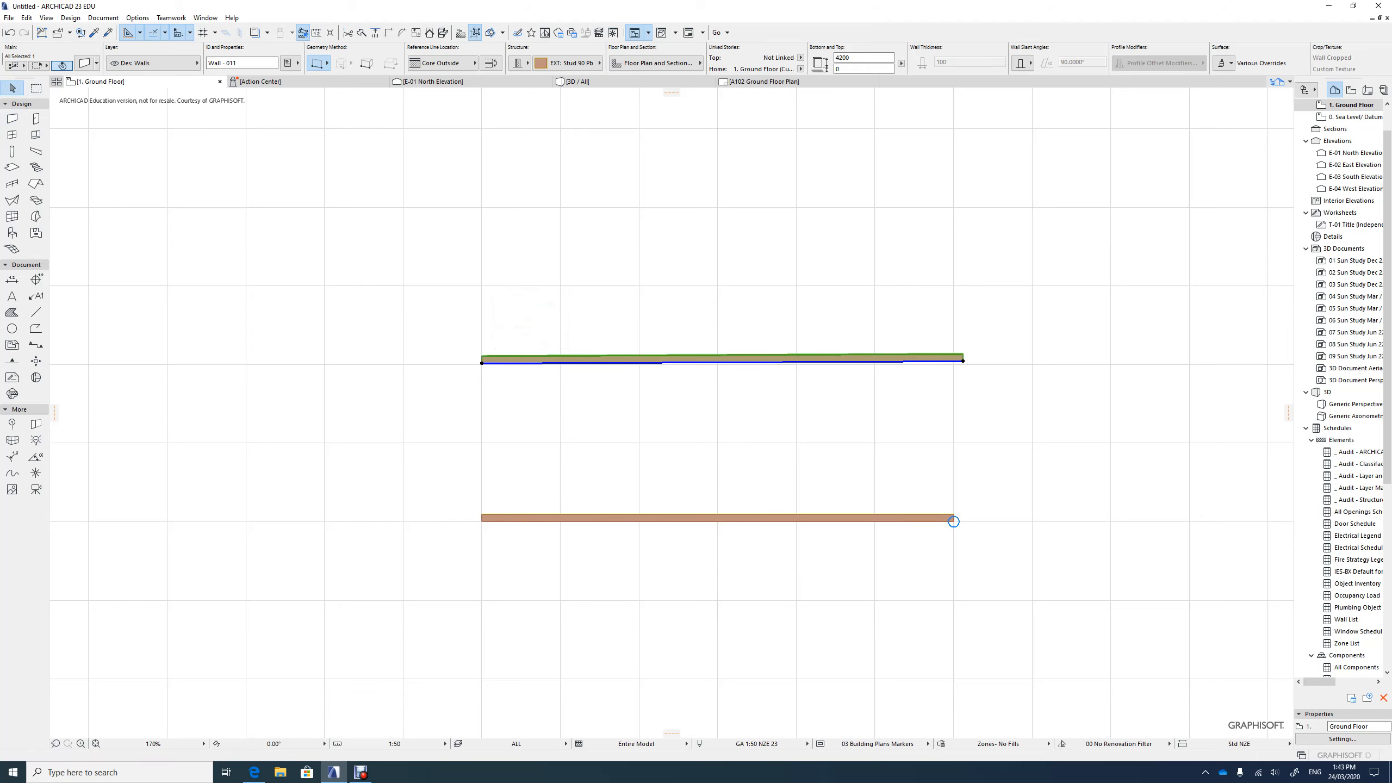
pyautogui.press('Delete')
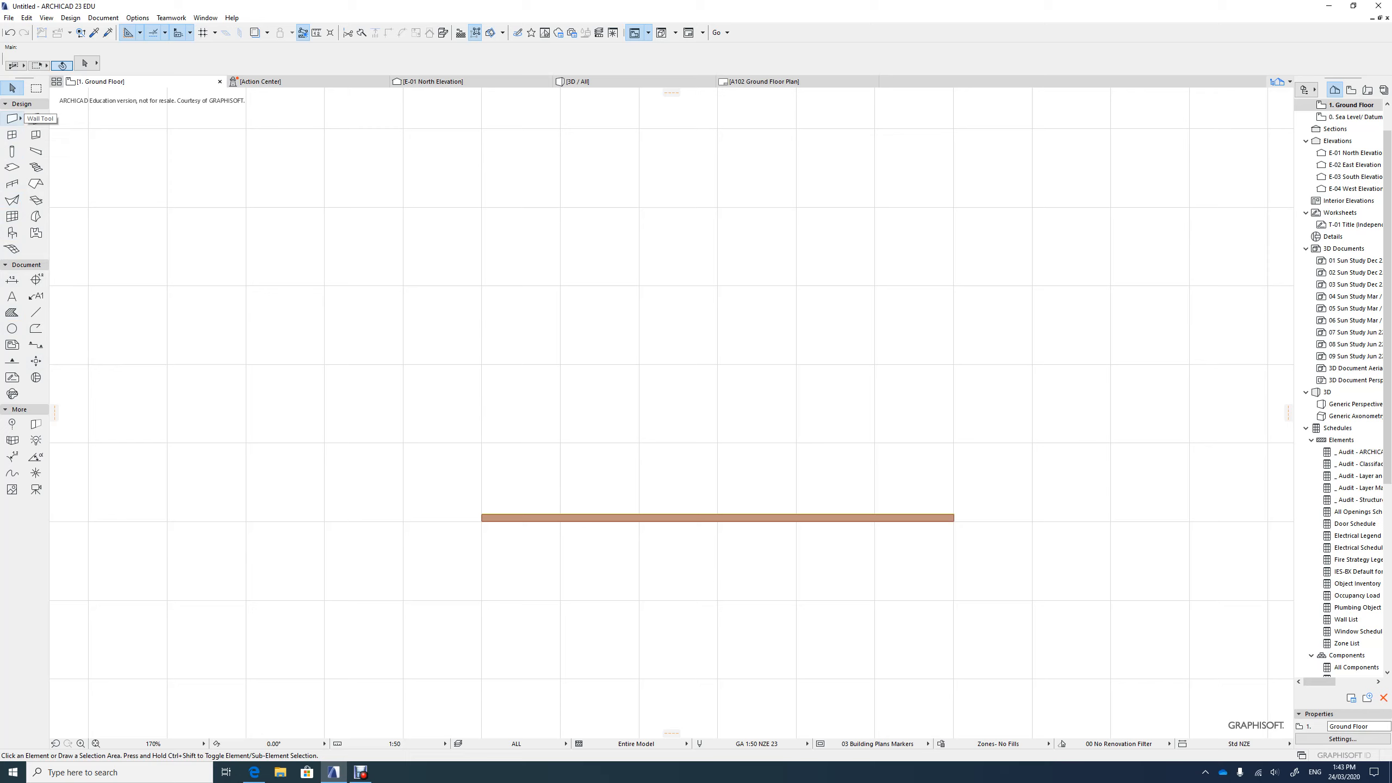
# Draw a wall from the right end of the horizontal wall, 2000 mm upward along Y
pyautogui.click(12, 118)
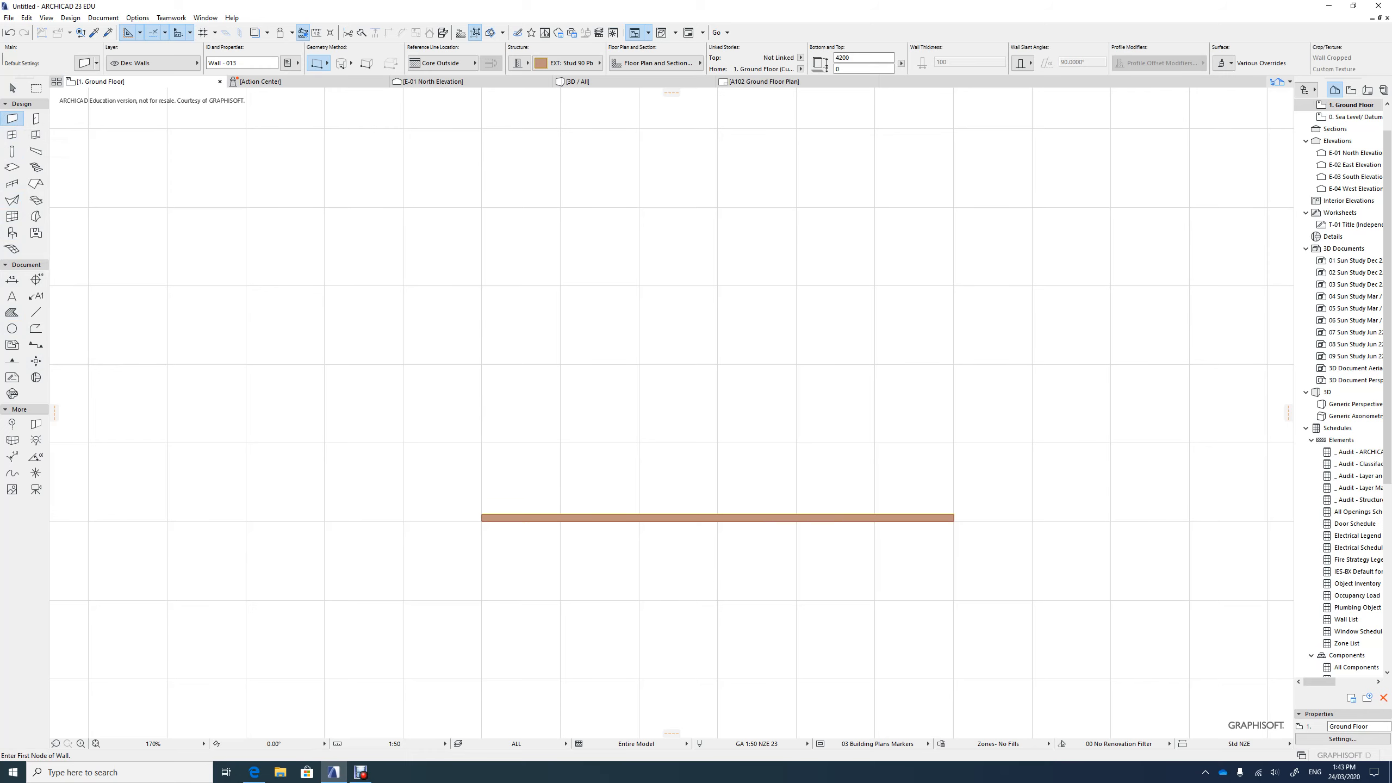
pyautogui.click(953, 518)
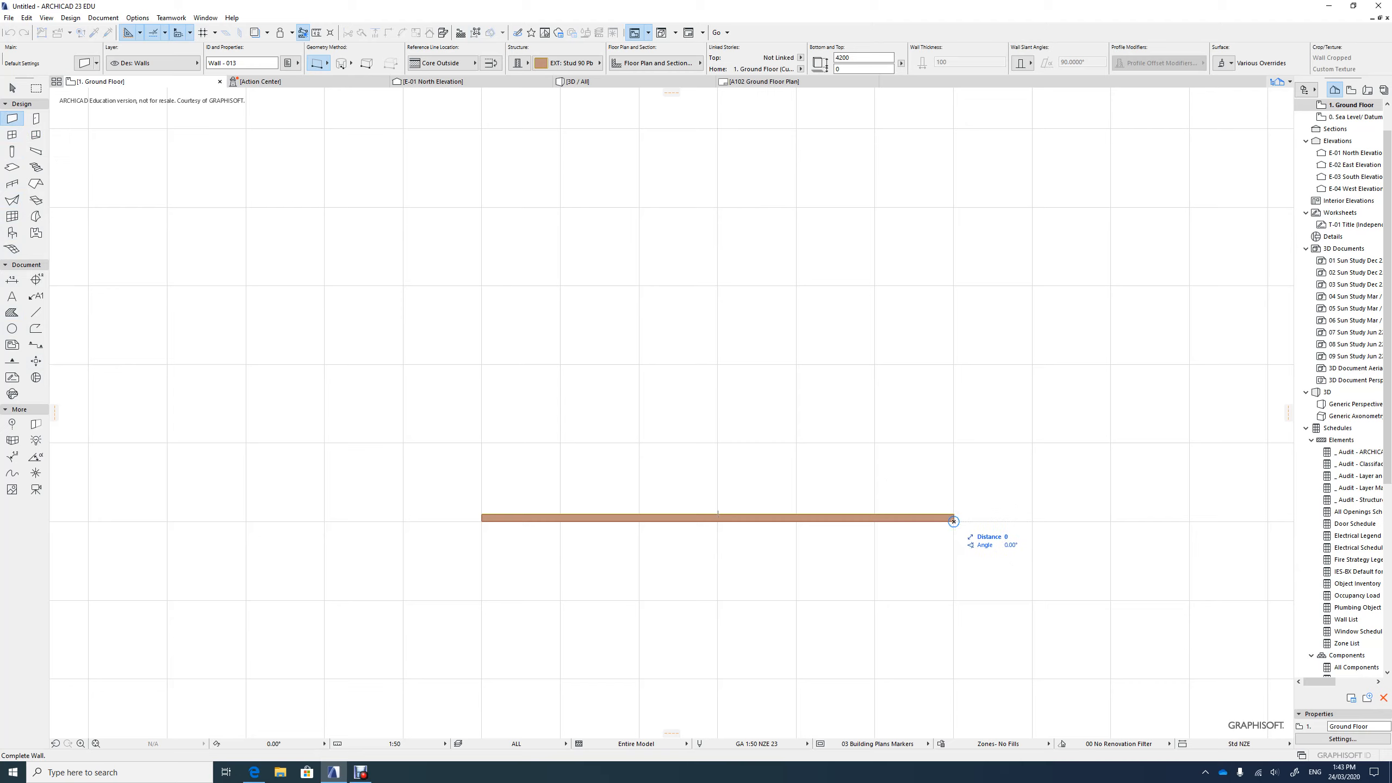
pyautogui.press('y')
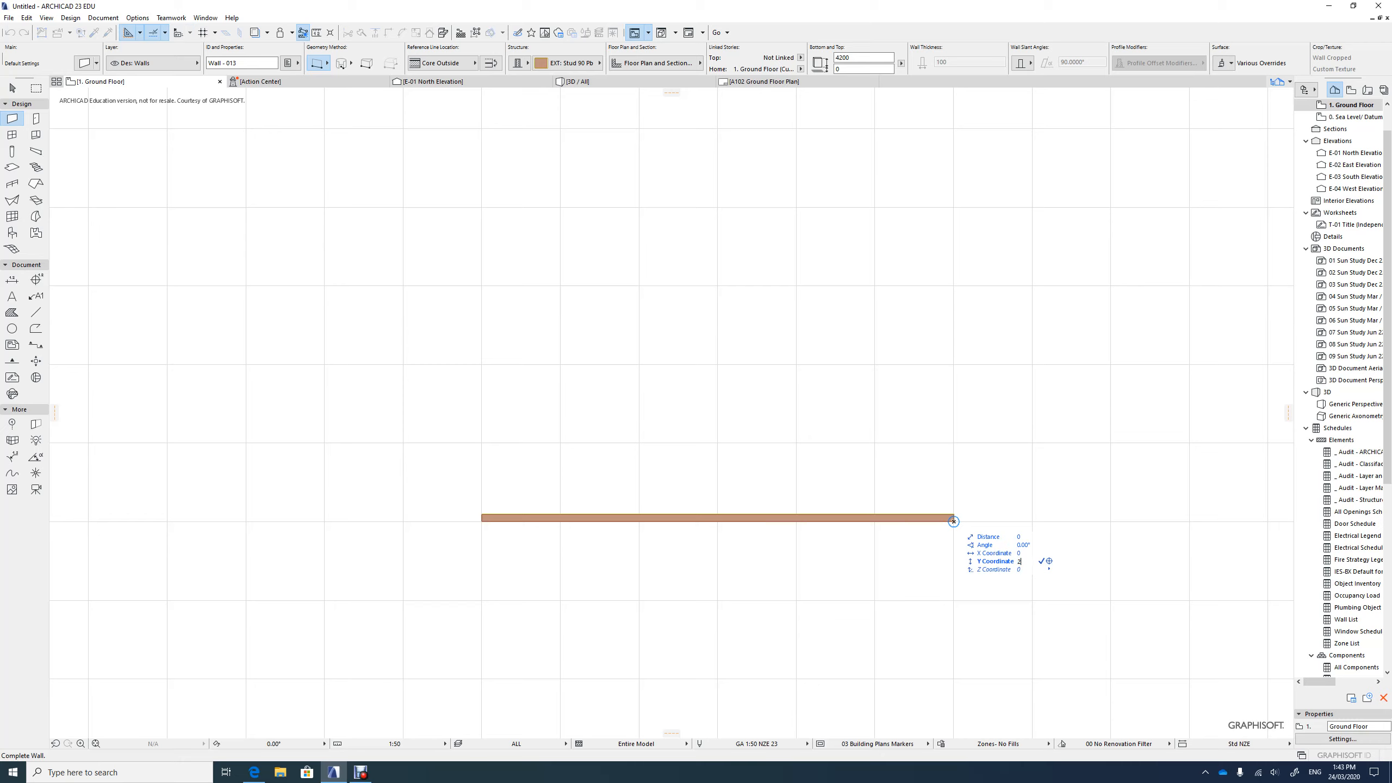
pyautogui.write('2000+')
pyautogui.press('Return')
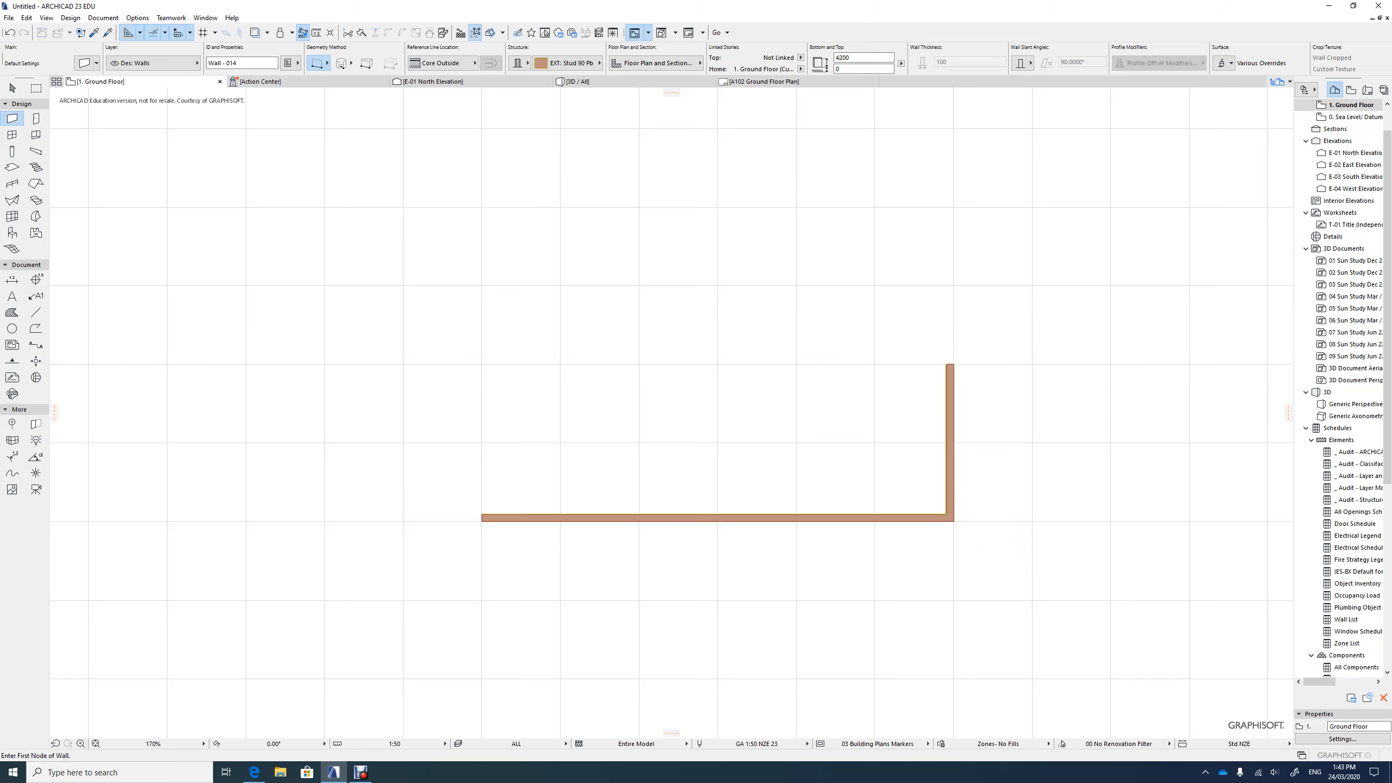
# Draw a wall with a Y distance of -3000 mm down to the horizontal wall, one grid square from its left end
pyautogui.click(954, 365)
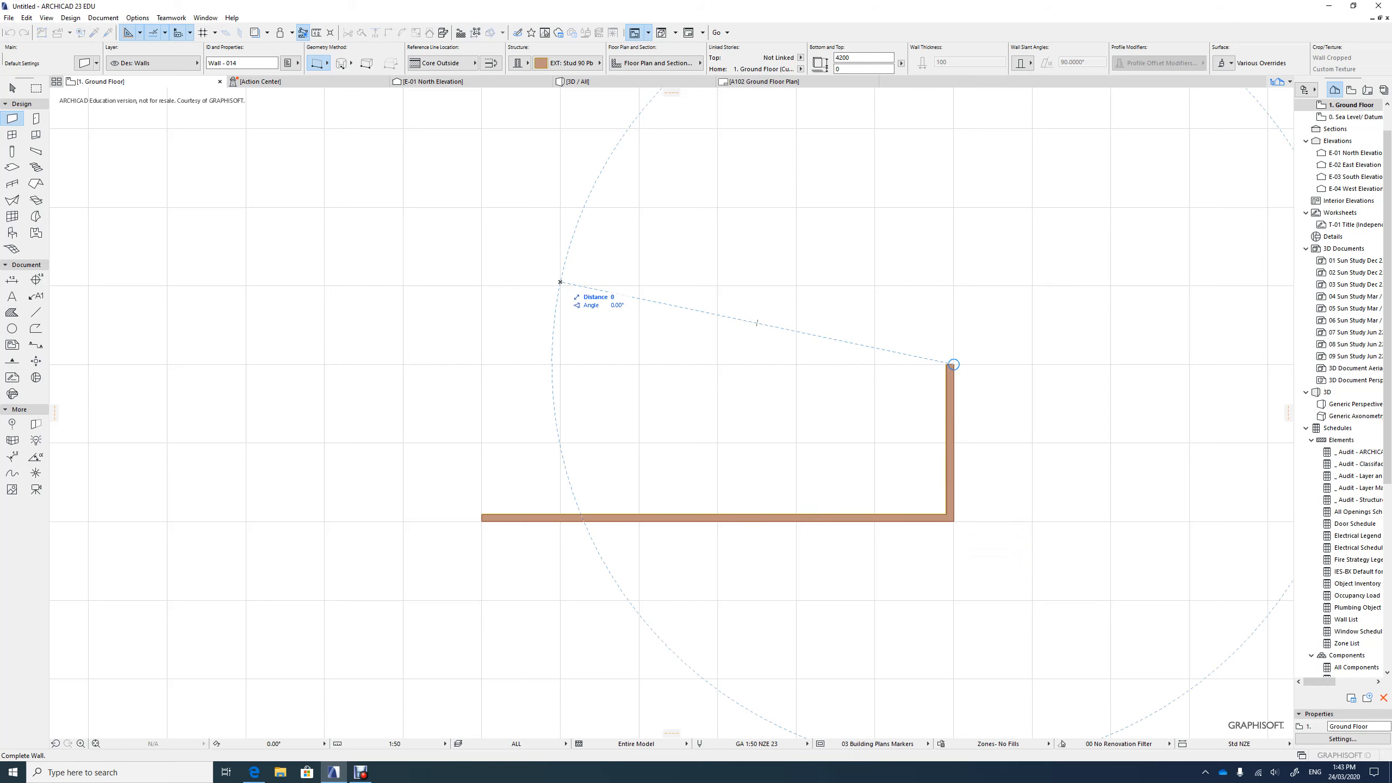
pyautogui.press('y')
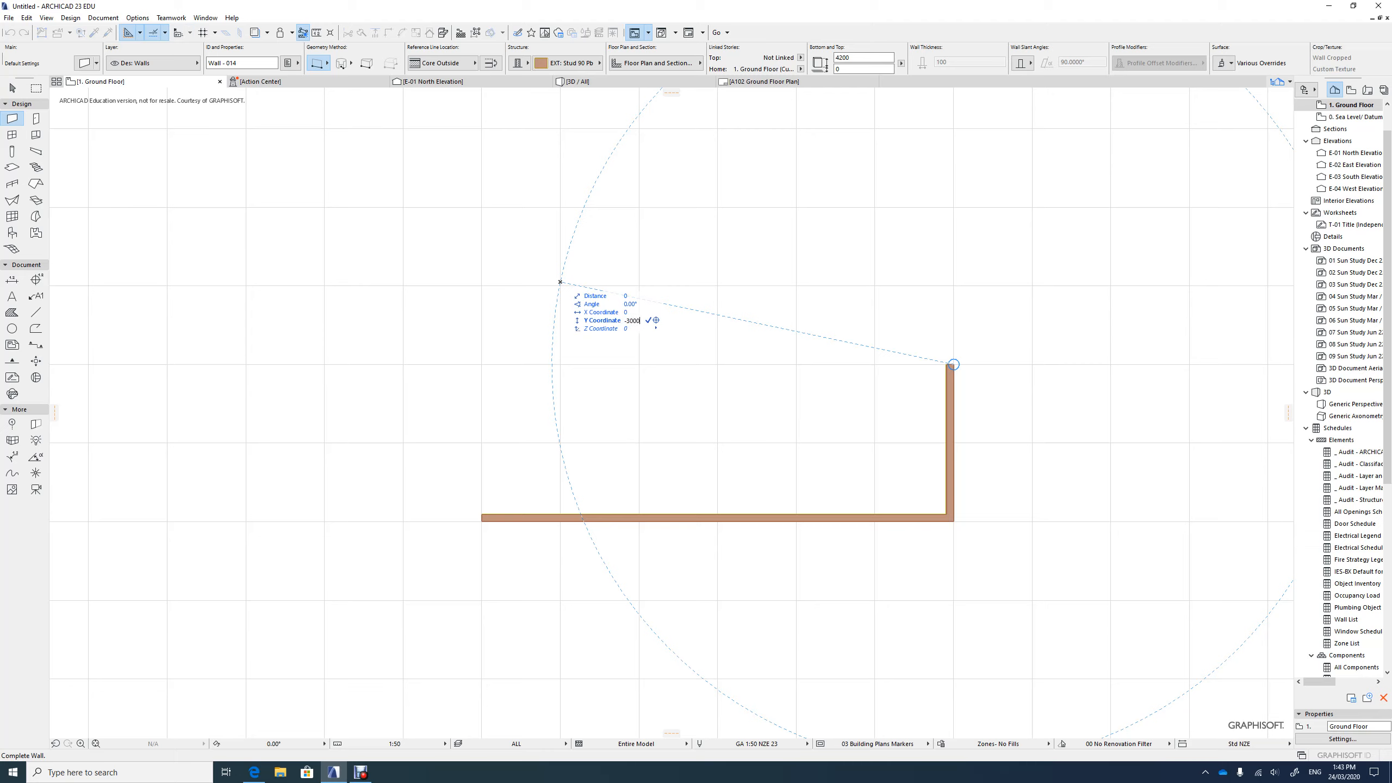
pyautogui.press('Return')
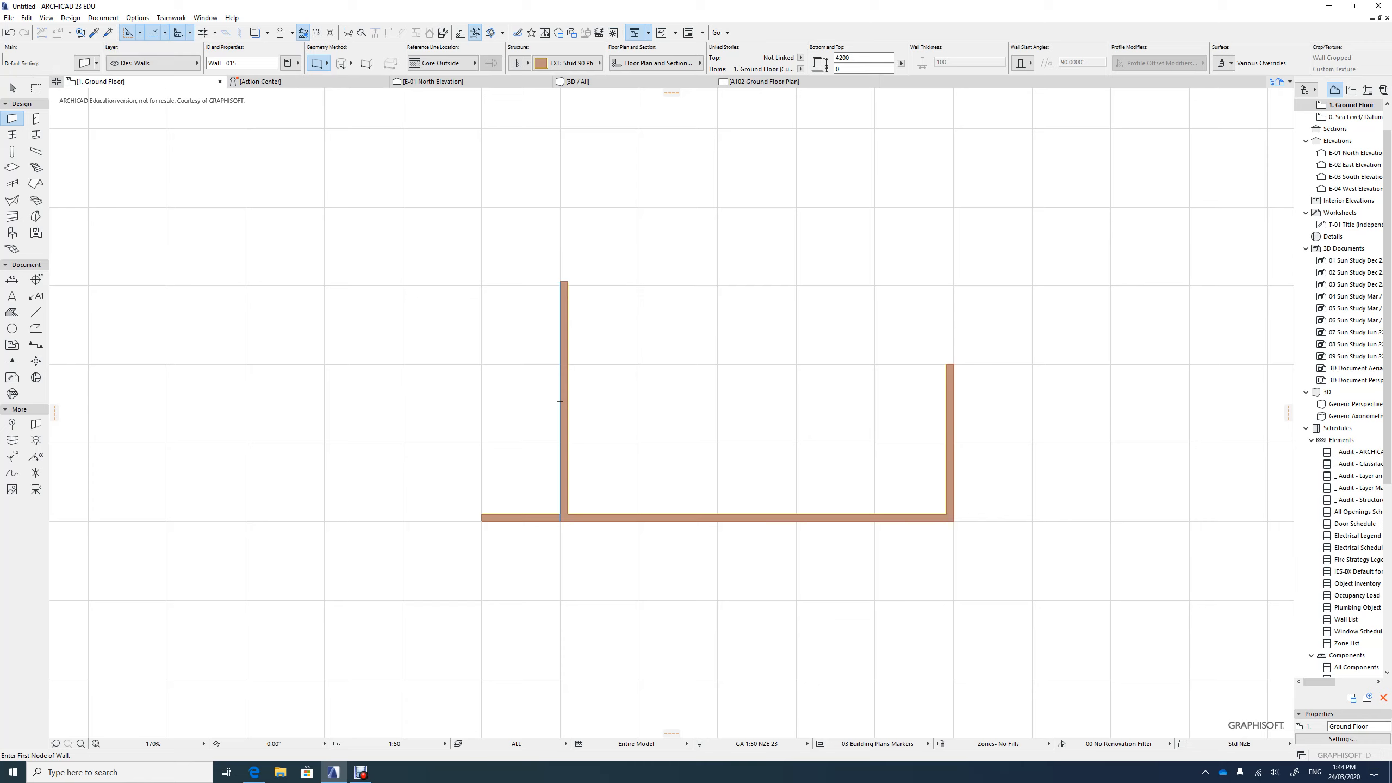
# Cycle through the wall geometry methods, including arc and non-parallel walls, back to the straight single wall
pyautogui.press('g')
pyautogui.press('g')
pyautogui.press('g')
pyautogui.press('g')
pyautogui.press('g')
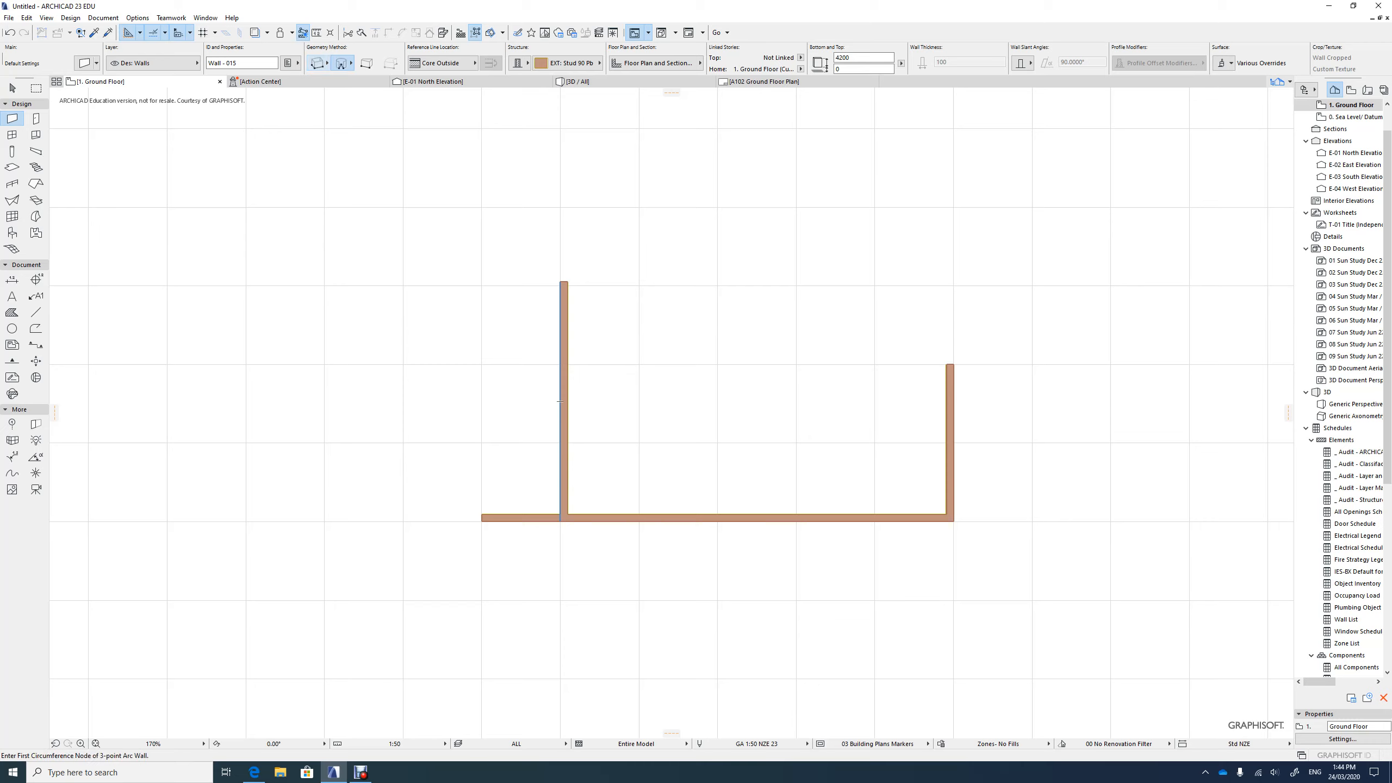
pyautogui.press('g')
pyautogui.press('g')
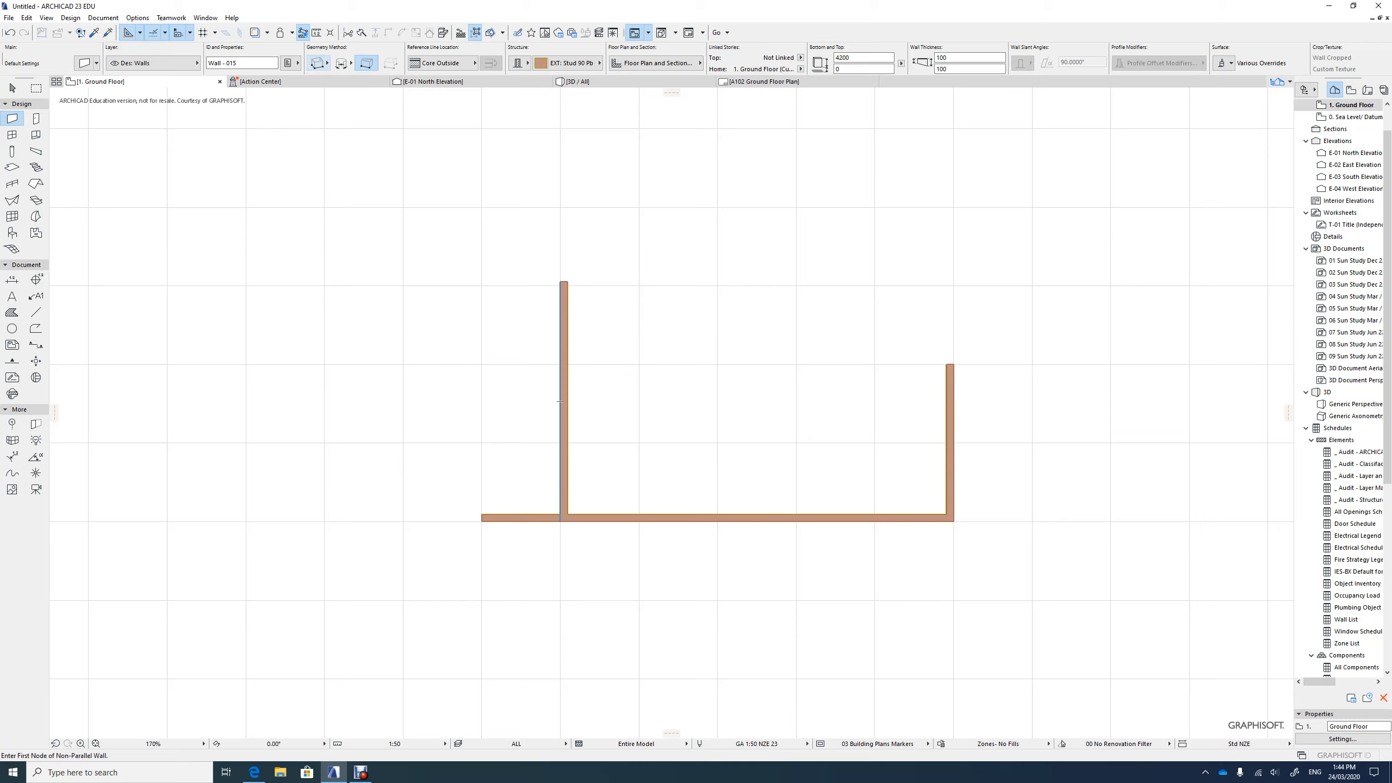
pyautogui.press('g')
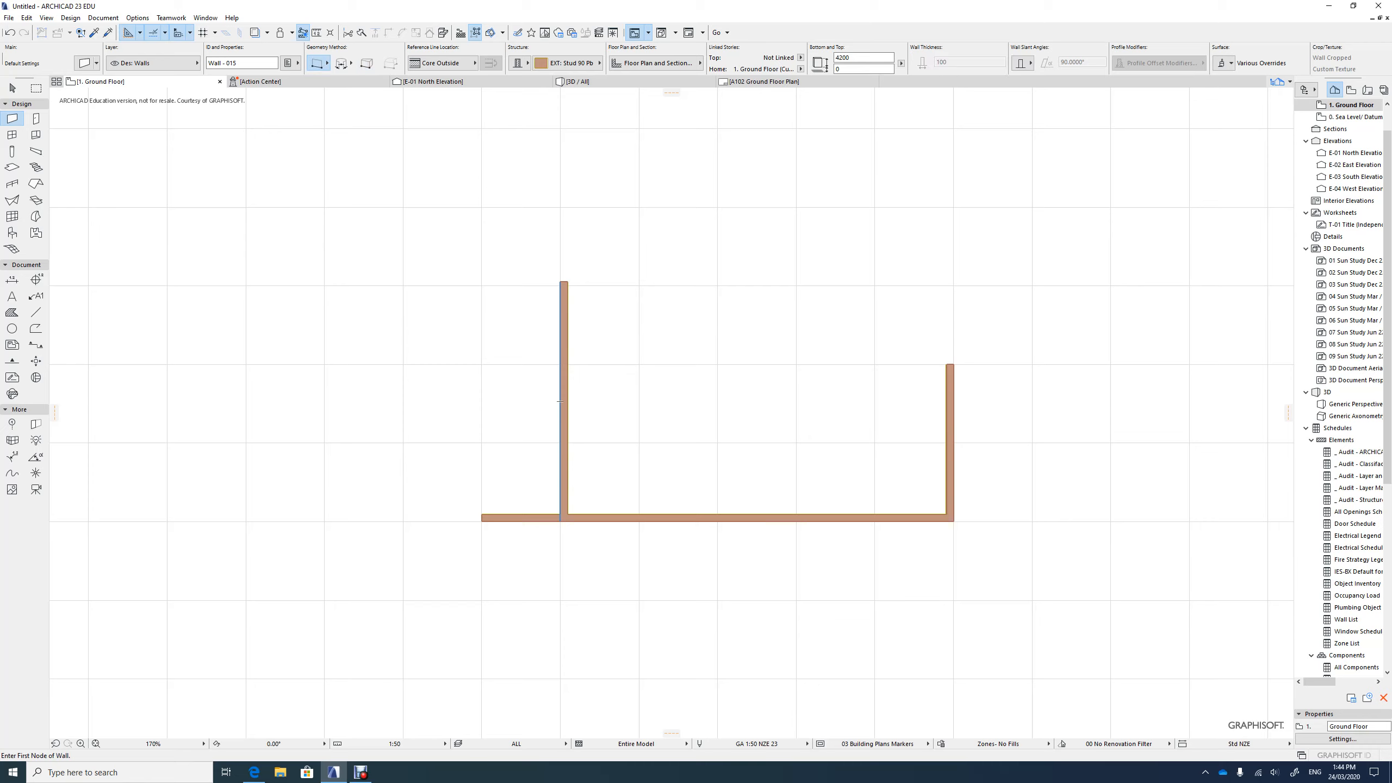
# Draw a closed four-sided irregular wall outline as a PolyWall above and left of the existing walls
pyautogui.press('g')
pyautogui.click(364, 272)
pyautogui.click(367, 215)
pyautogui.click(417, 200)
pyautogui.click(457, 220)
pyautogui.click(366, 273)
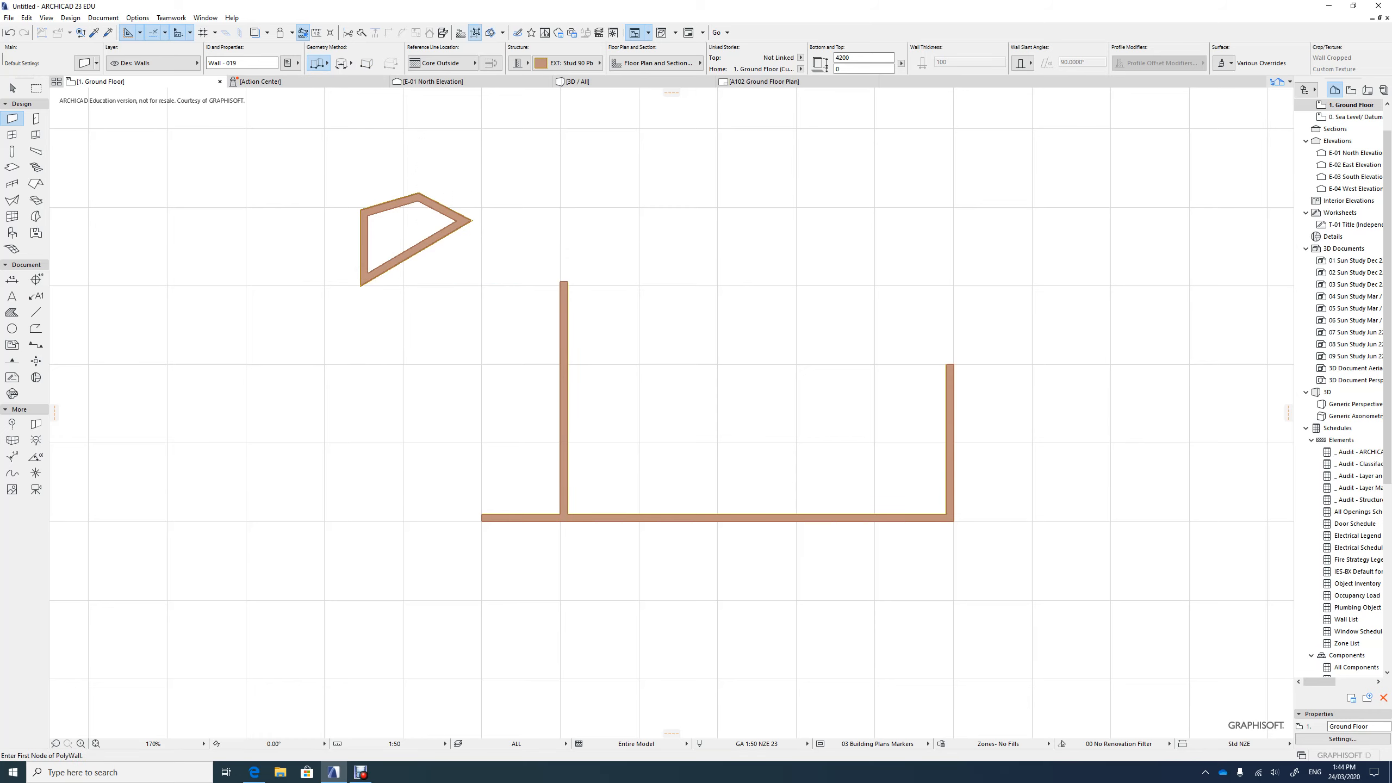
# Draw a rectangular wall enclosure with the rectangle geometry method, to the right of the irregular four-sided outline
pyautogui.press('g')
pyautogui.click(481, 131)
pyautogui.click(699, 221)
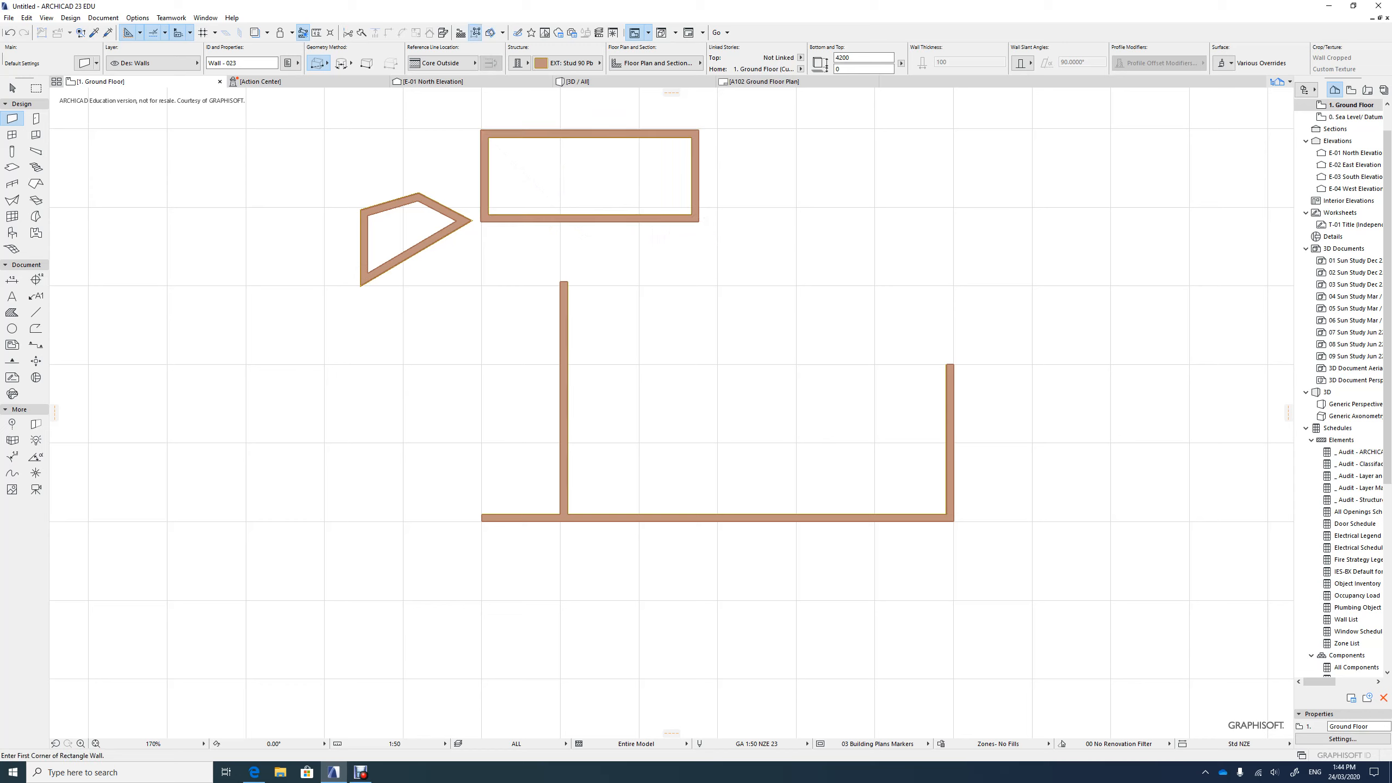